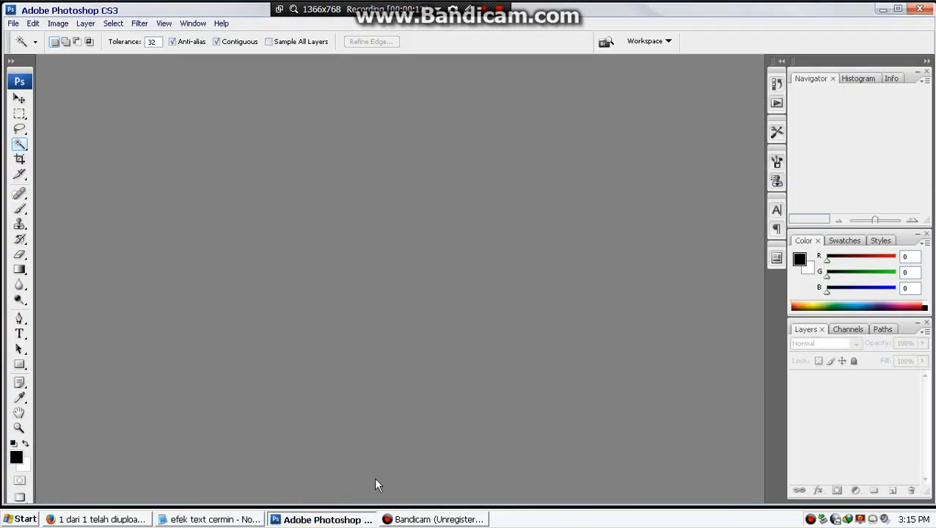
- Switch to the "efek text cermin" notes in Notepad and read instructions 1 and 2
left_click(220, 519)
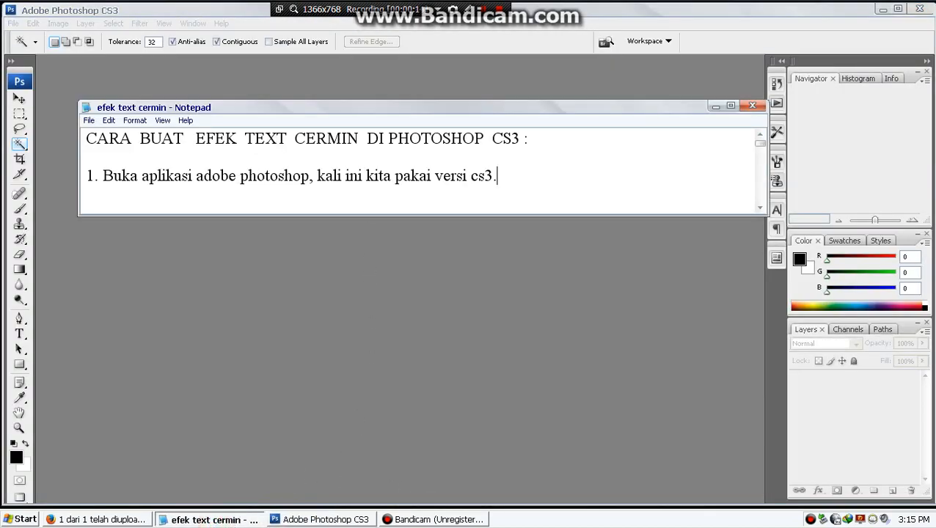
left_click_drag(369, 216, 362, 249)
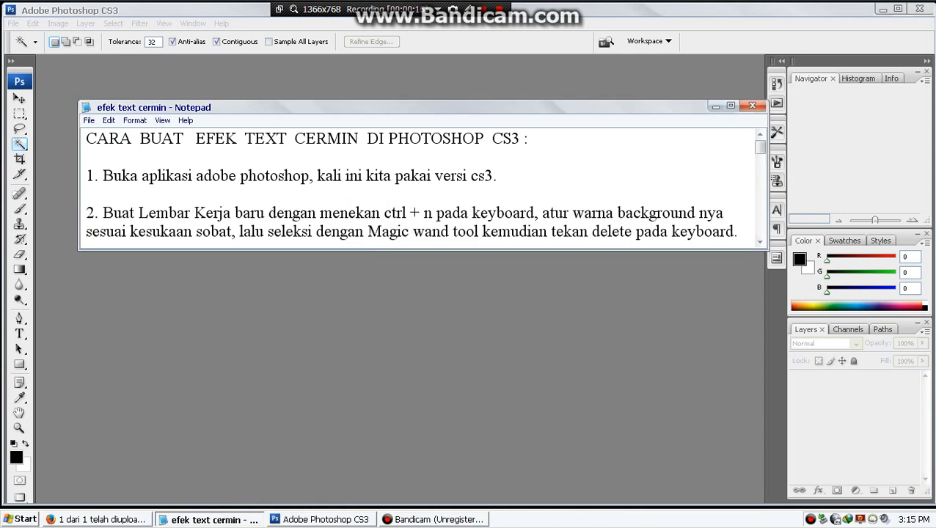
left_click_drag(384, 213, 437, 212)
left_click(612, 213)
- Switch back to Photoshop and create a new blank document with a white background
left_click(551, 280)
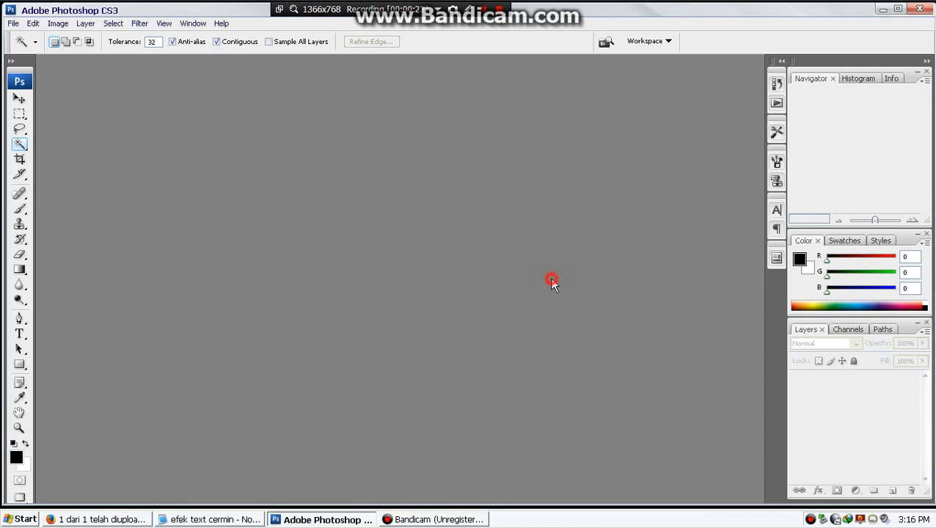
key("ctrl+n")
key("Escape")
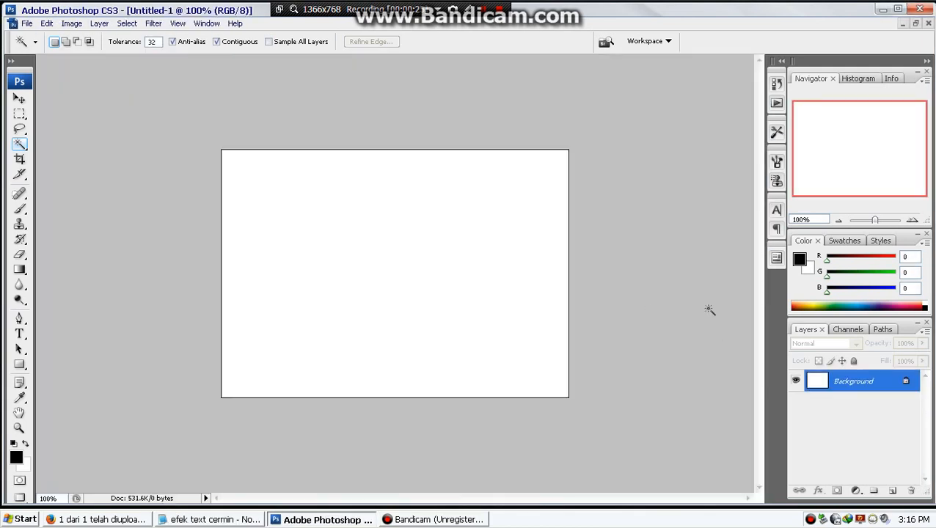
- Switch to the Notepad notes and reread instruction 2 about the Magic Wand selection and deletion
left_click(209, 519)
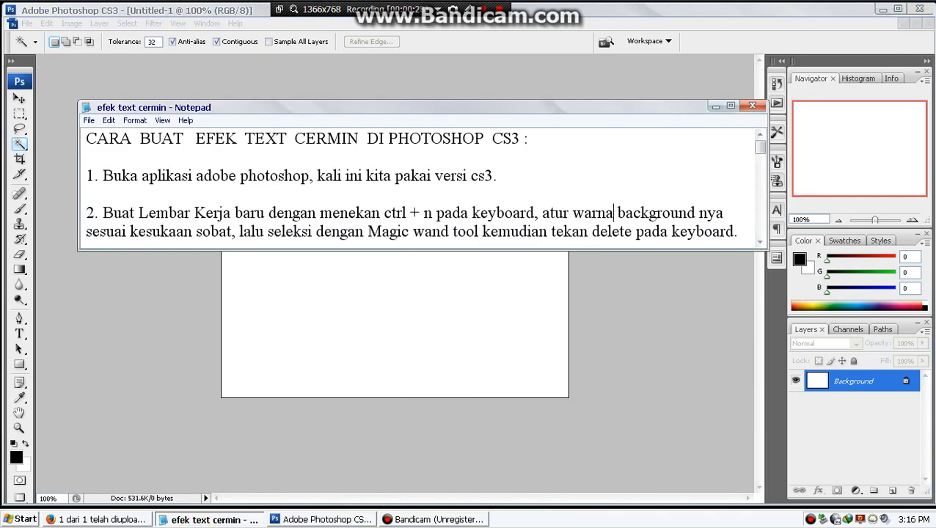
left_click_drag(367, 232, 476, 232)
left_click_drag(592, 232, 632, 232)
- Return to Photoshop and set the background colour to near-black
left_click(618, 279)
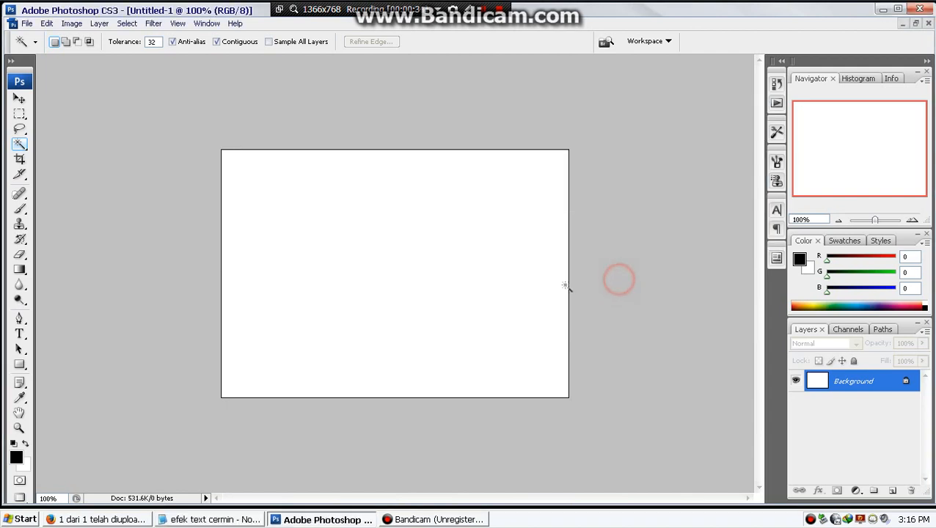
left_click(27, 465)
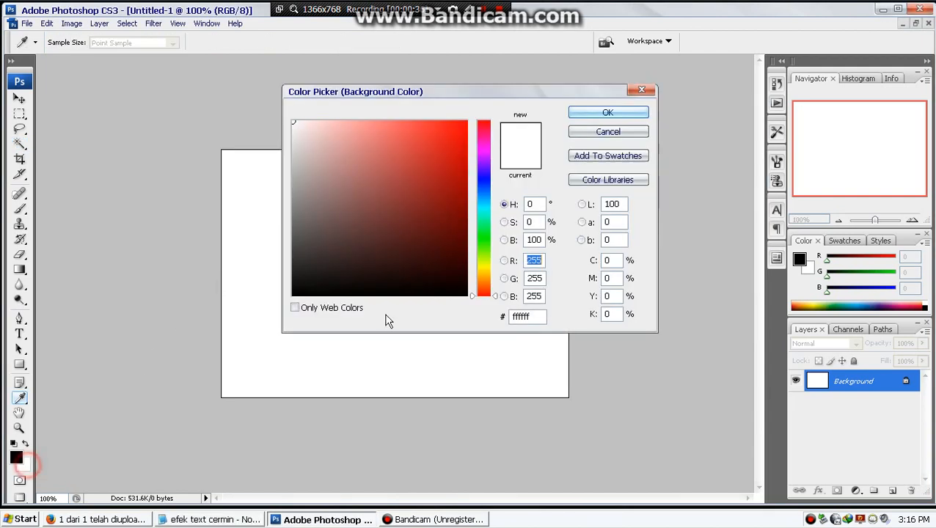
left_click(319, 251)
left_click_drag(318, 251, 295, 286)
left_click(575, 111)
- Select the whole white canvas with the Magic Wand tool and fill it with the near-black background colour
key("w")
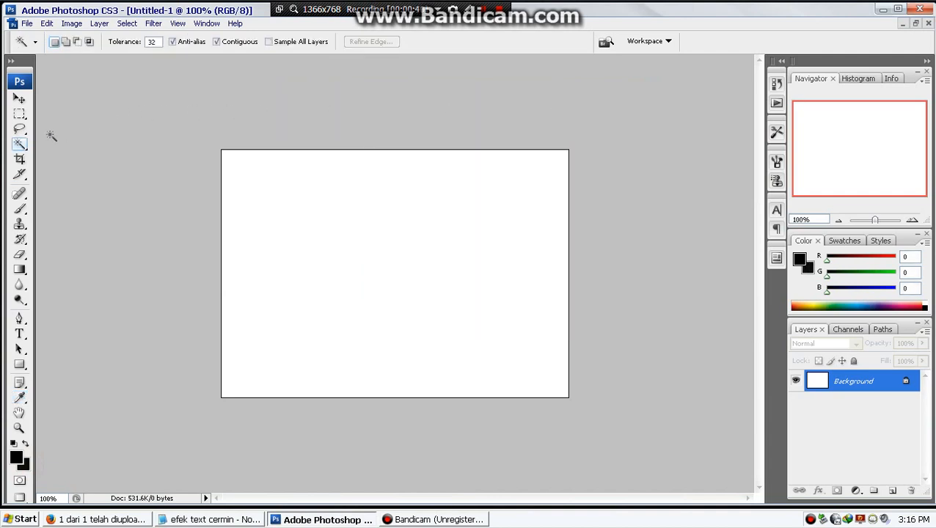
left_click(19, 144)
left_click(62, 155)
left_click(329, 209)
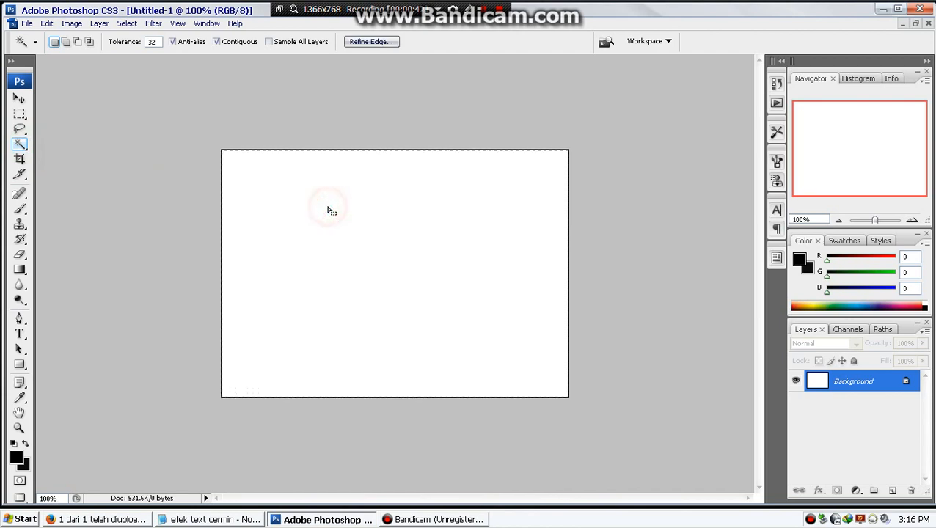
key("ctrl+BackSpace")
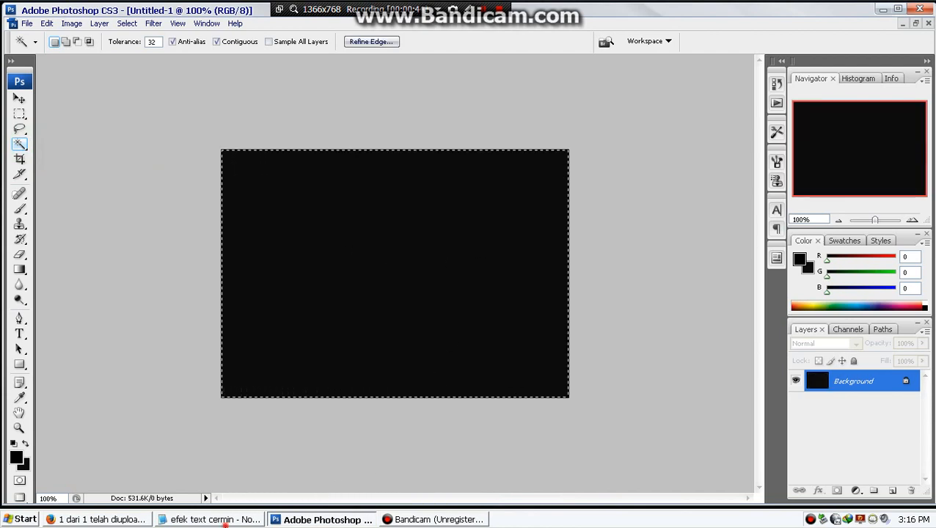
- Switch to the Notepad notes and read instruction 3 about the type tool
key("alt+Tab")
left_click(455, 256)
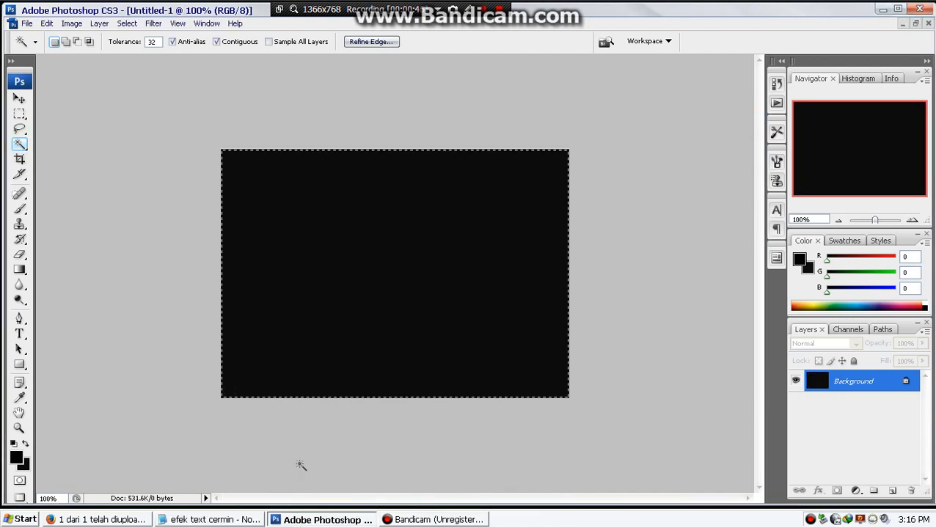
left_click(247, 520)
left_click_drag(86, 246, 471, 234)
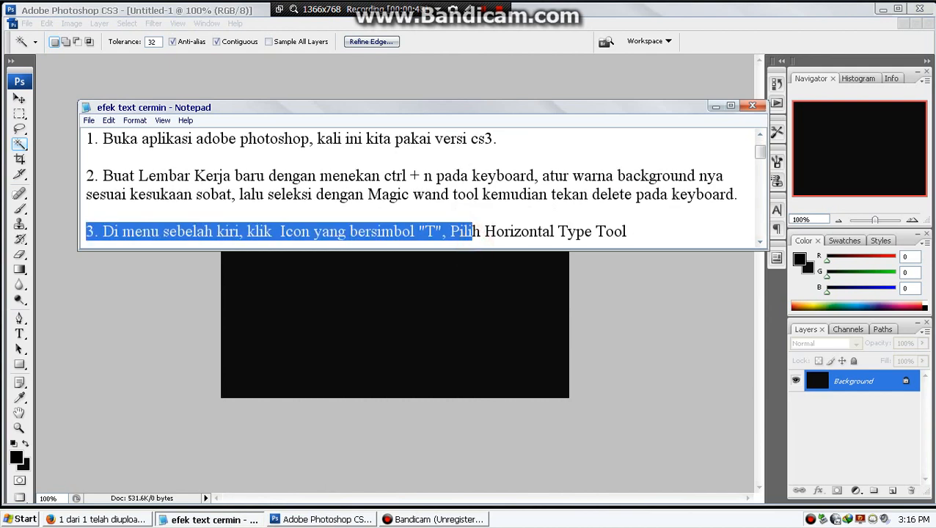
left_click(646, 231)
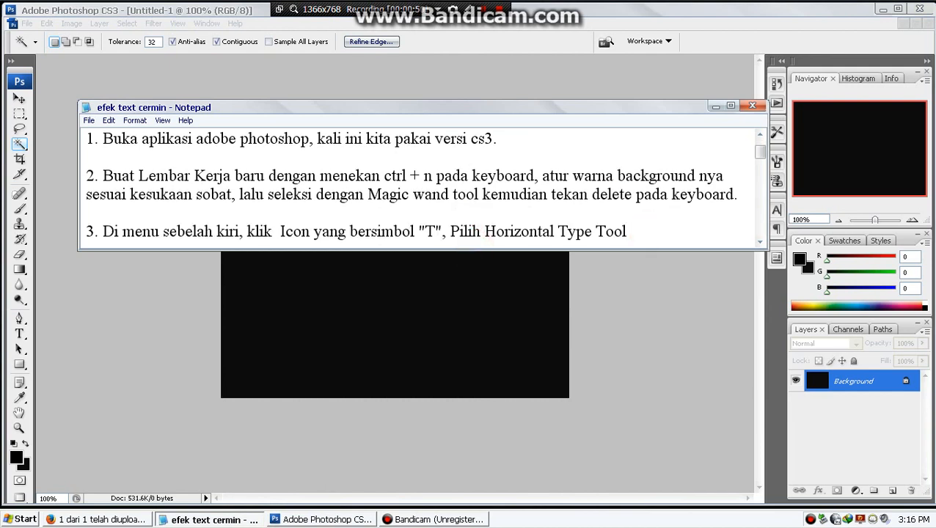
- Check the tool name in instruction 3, return to Photoshop and activate the Horizontal Type Tool
left_click_drag(420, 232, 644, 232)
left_click(635, 233)
left_click(19, 332)
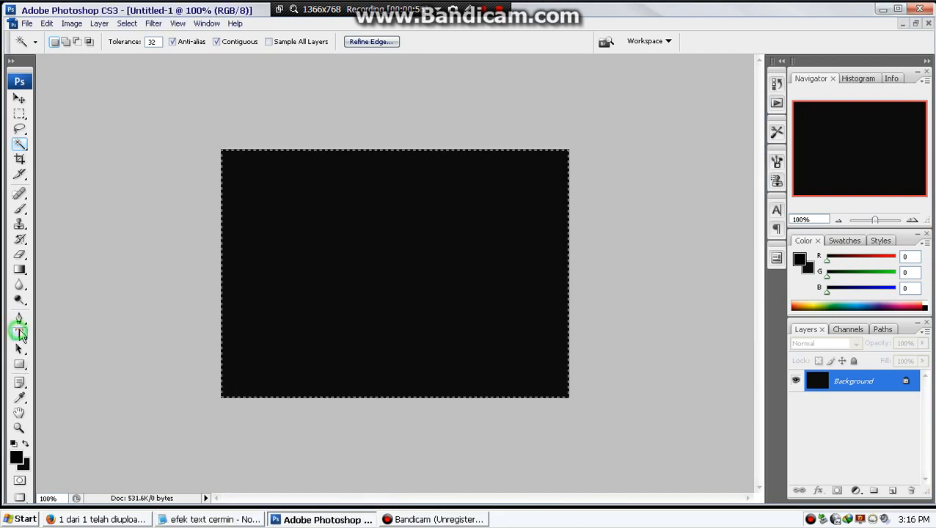
left_click(64, 331)
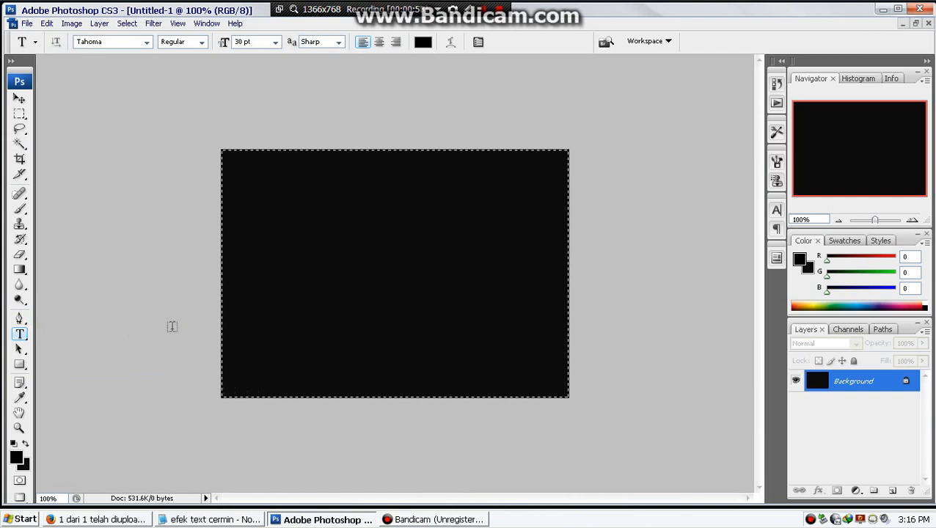
- Switch to the Notepad notes and read instruction 4 about entering the text
left_click(213, 519)
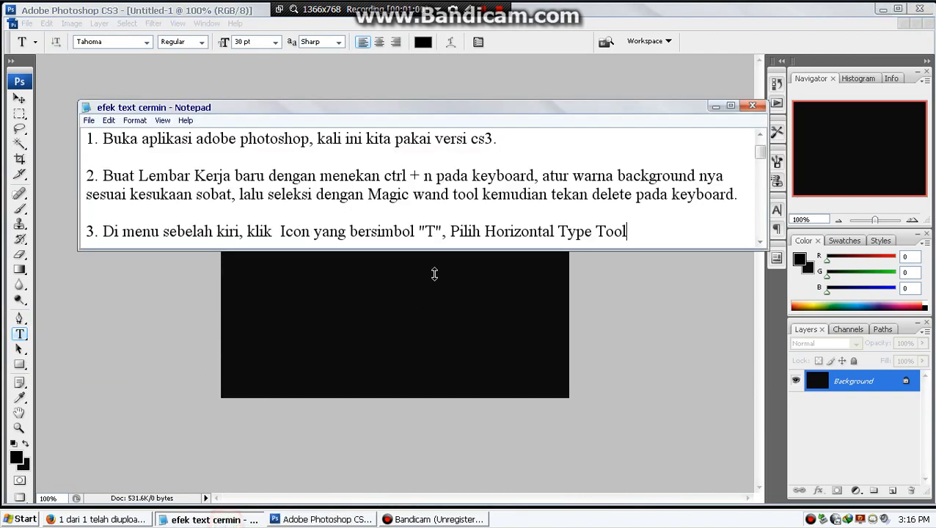
left_click_drag(436, 250, 425, 284)
left_click(389, 268)
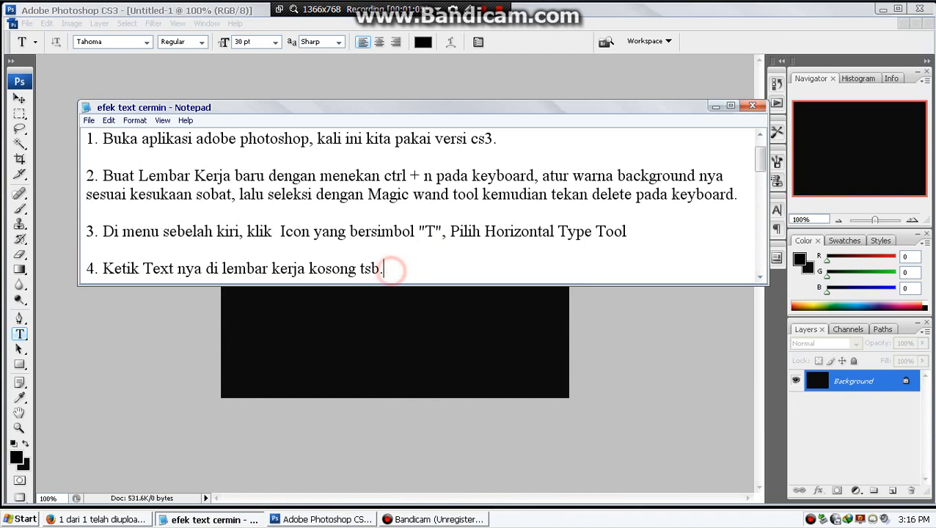
- Return to Photoshop and start a text layer reading "PUASA" at the middle of the canvas's left side
left_click(150, 307)
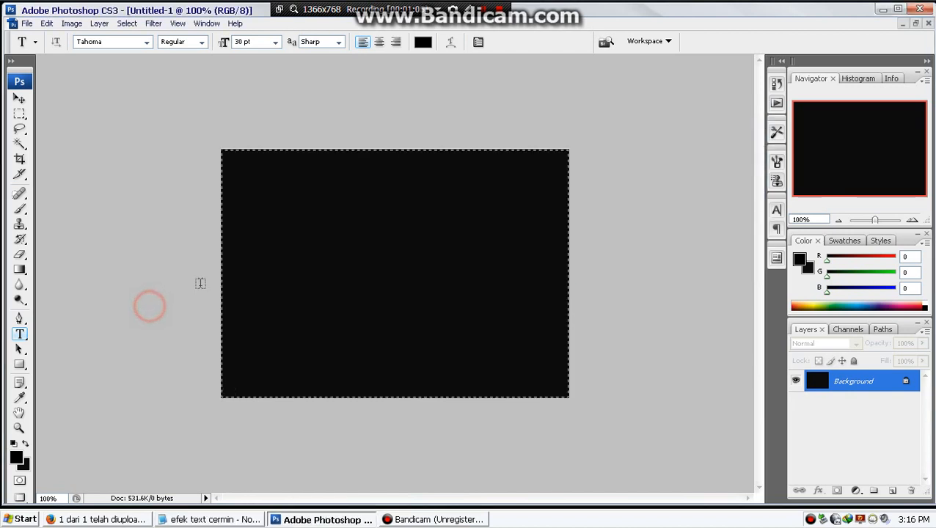
left_click(243, 267)
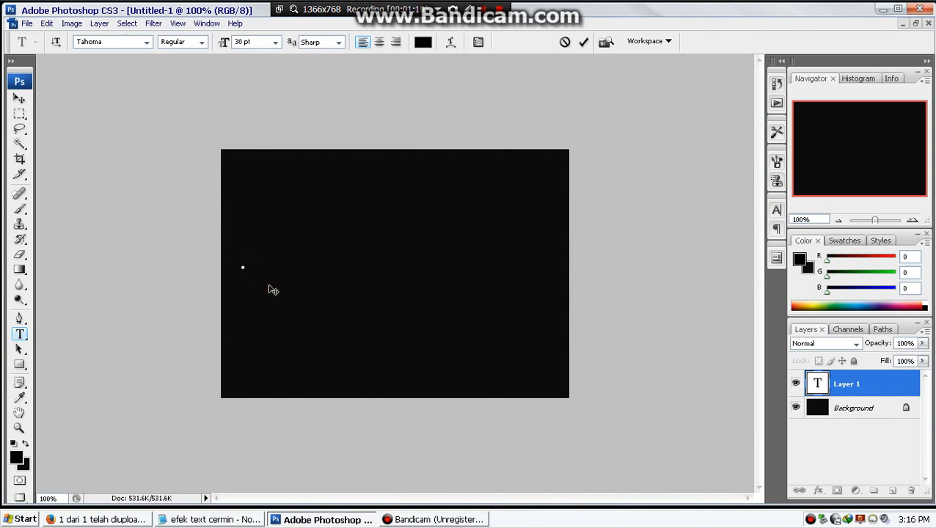
type("PUASA")
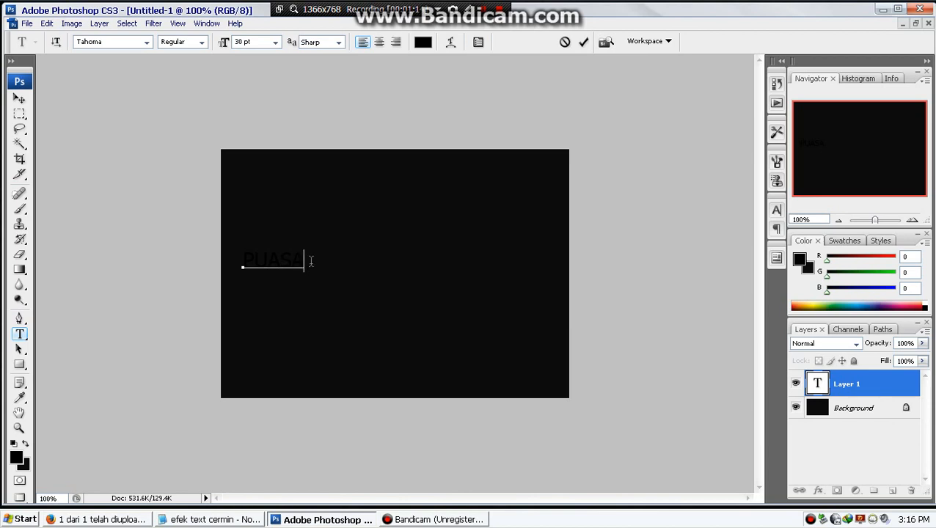
- Set the colour of the "PUASA" text to white
left_click_drag(310, 261, 239, 262)
left_click(423, 41)
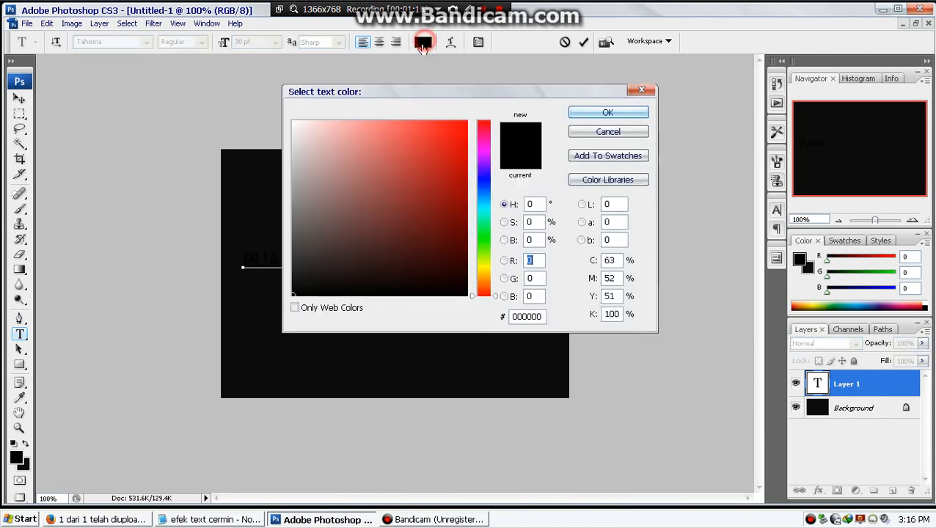
left_click(293, 125)
left_click(579, 110)
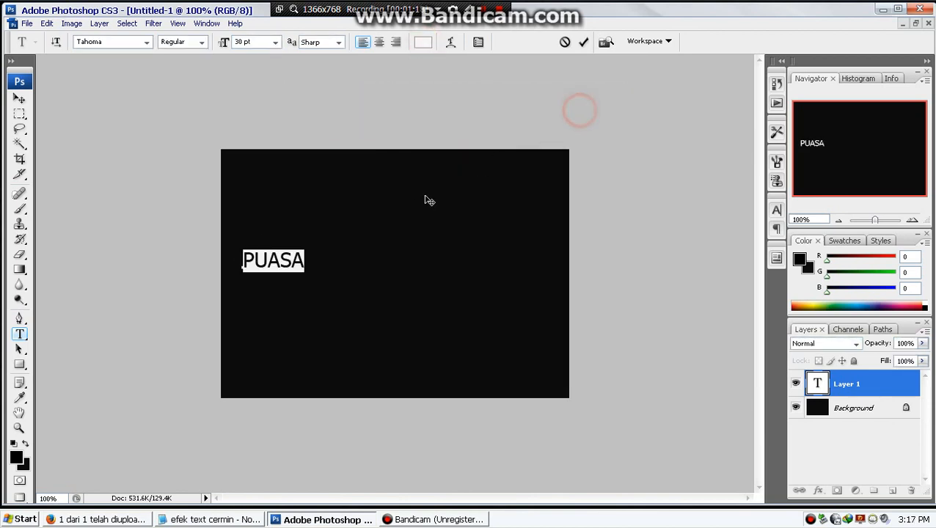
- Extend the text to "PUASA RAMADHAN 1437 H." and move it right, closer to the canvas centre
key("Right")
type("RA")
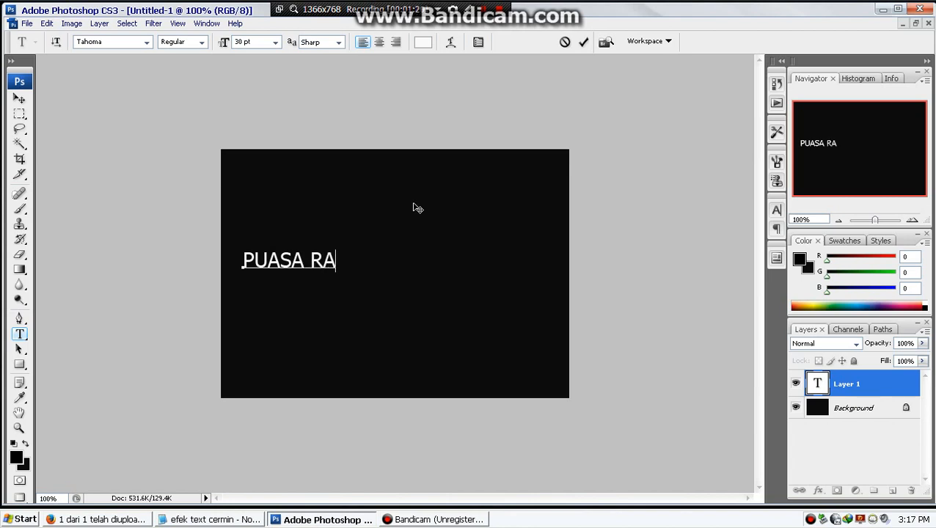
type("MADHAN 1")
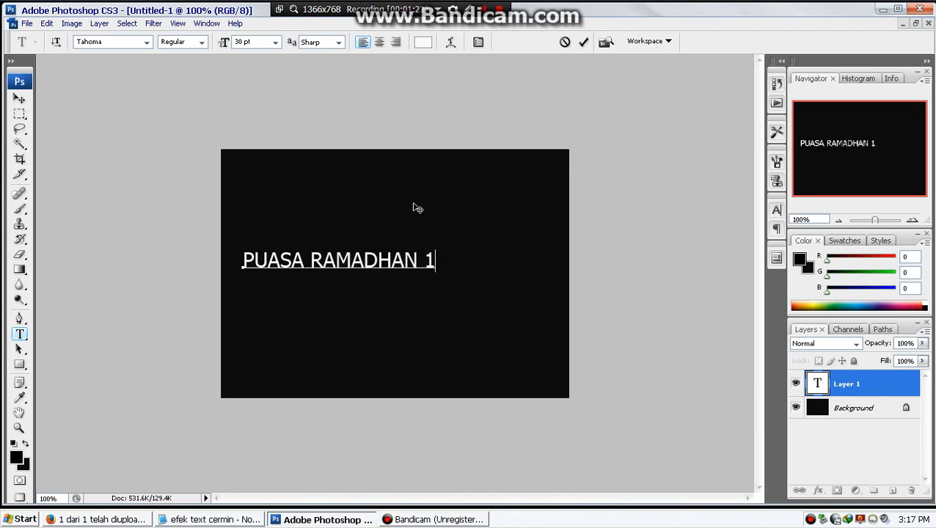
type("437 H.")
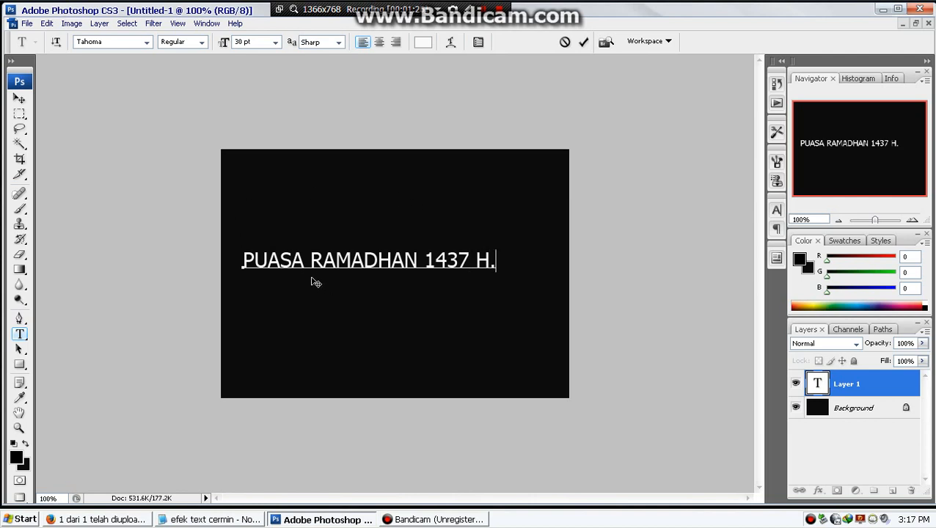
left_click_drag(254, 264, 291, 265)
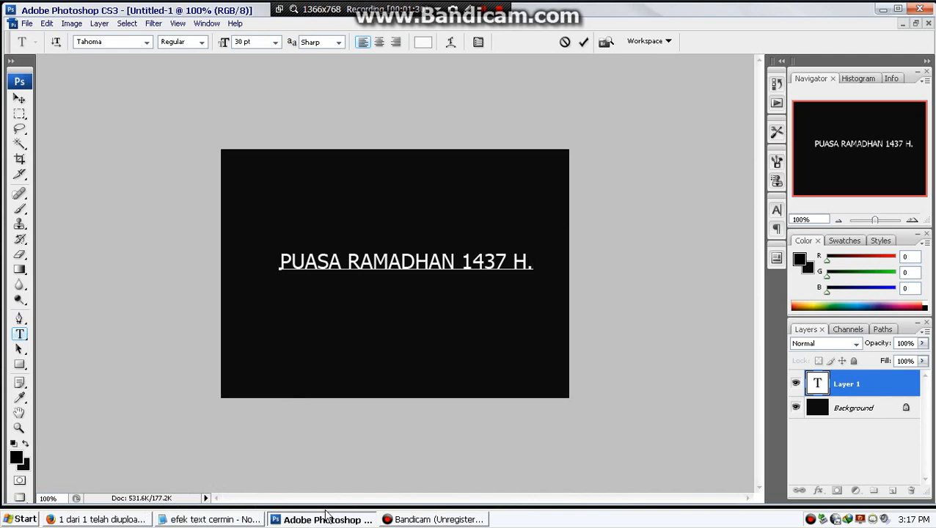
- Switch to the Notepad notes and read instruction 5 about text size and colour
left_click(235, 521)
left_click_drag(459, 285, 438, 318)
left_click(423, 303)
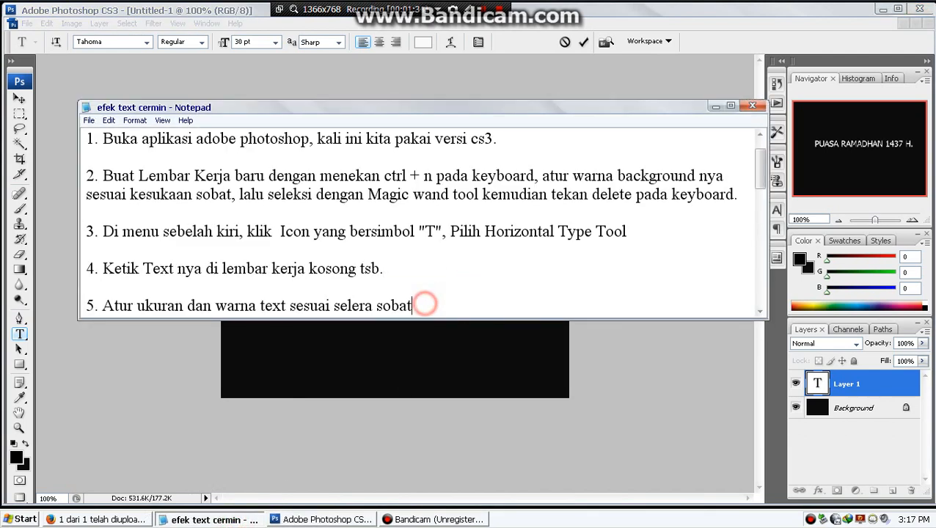
- Return to Photoshop, set the whole text line to 36 pt and move it left to fit inside the canvas
left_click(186, 334)
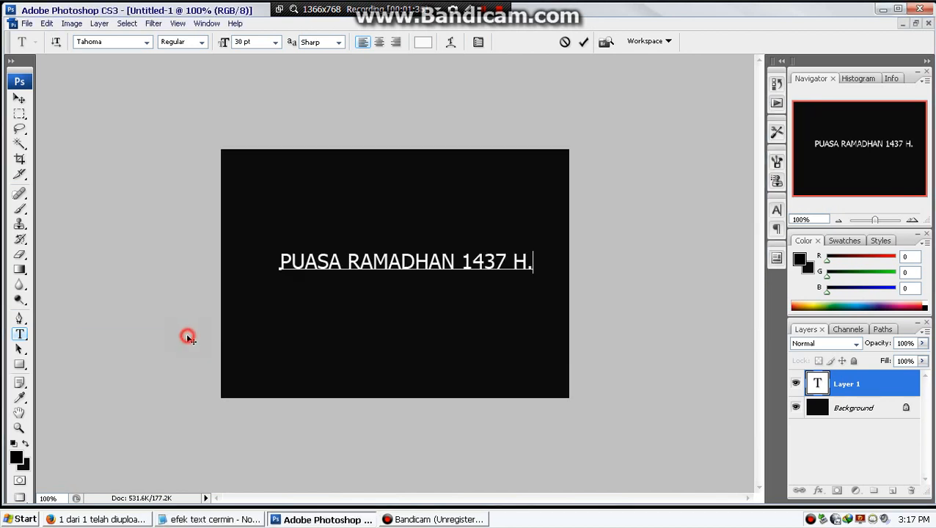
left_click_drag(289, 263, 537, 265)
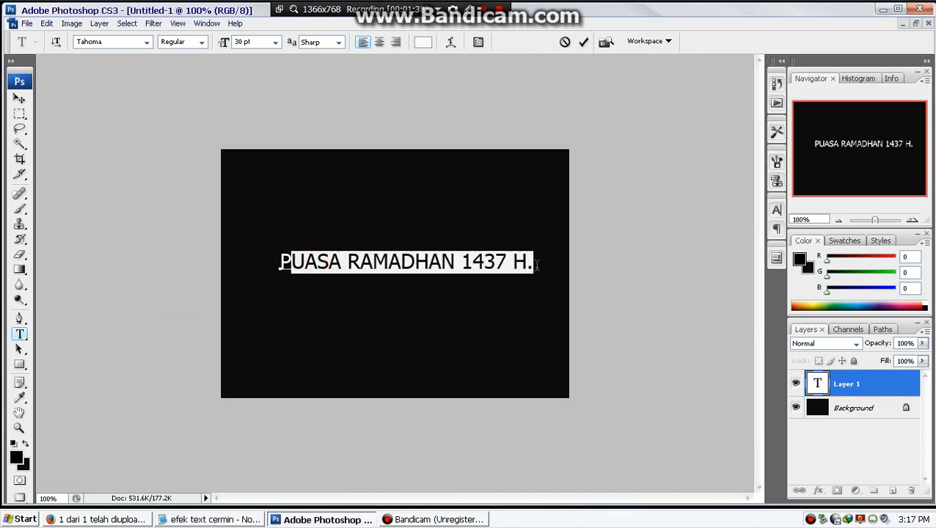
left_click_drag(278, 263, 535, 264)
left_click(275, 42)
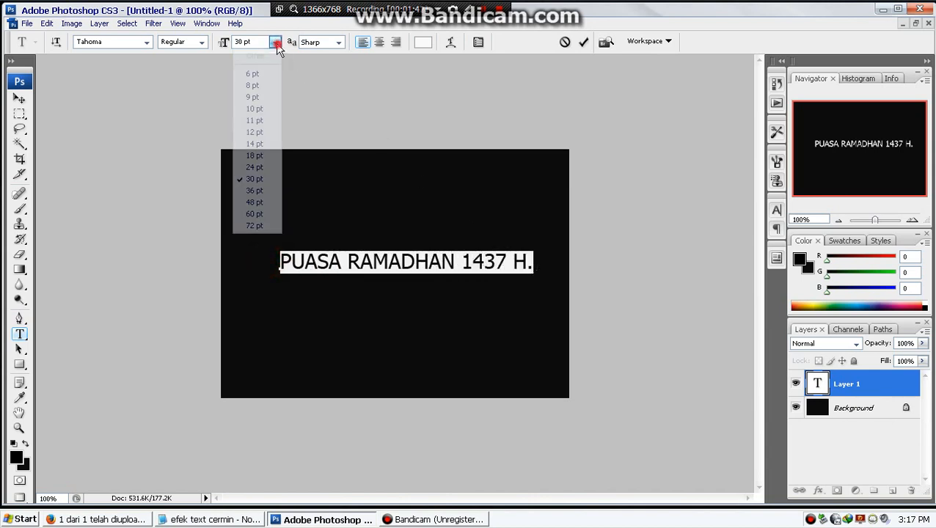
left_click(248, 191)
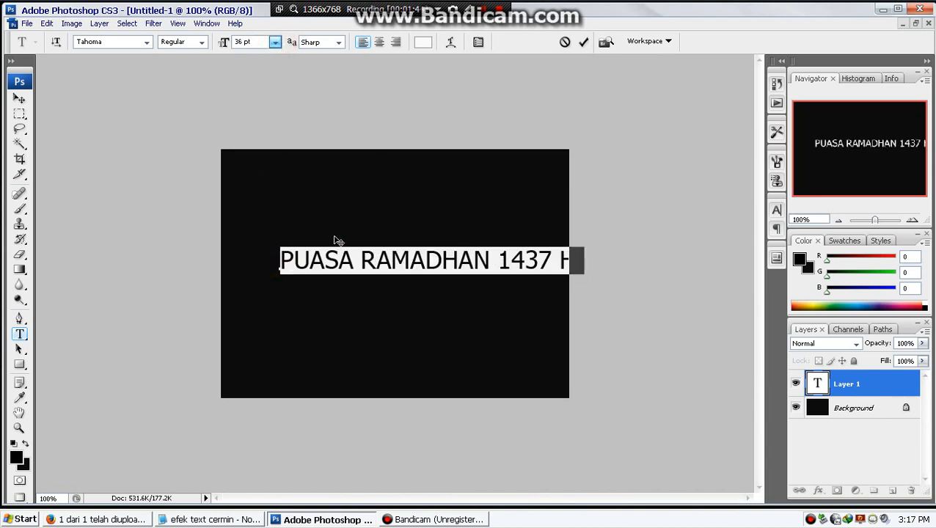
left_click_drag(359, 261, 334, 256)
left_click(319, 268)
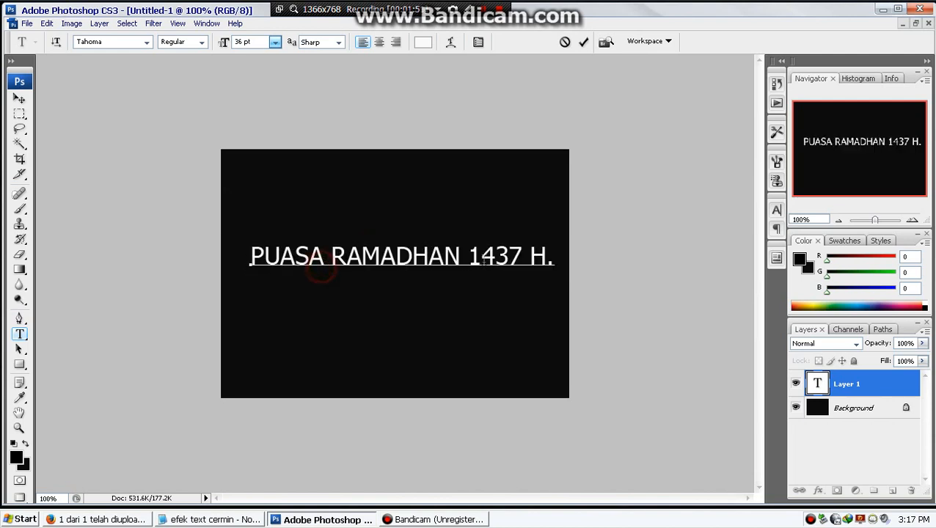
- Change the font of the whole "PUASA RAMADHAN 1437 H." line to Times New Roman
left_click(558, 257)
left_click_drag(556, 257, 244, 258)
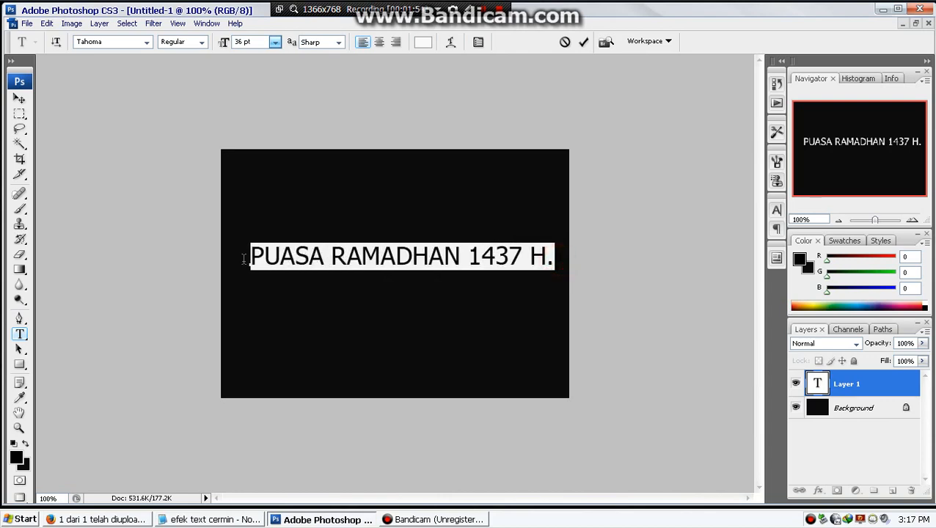
left_click(147, 42)
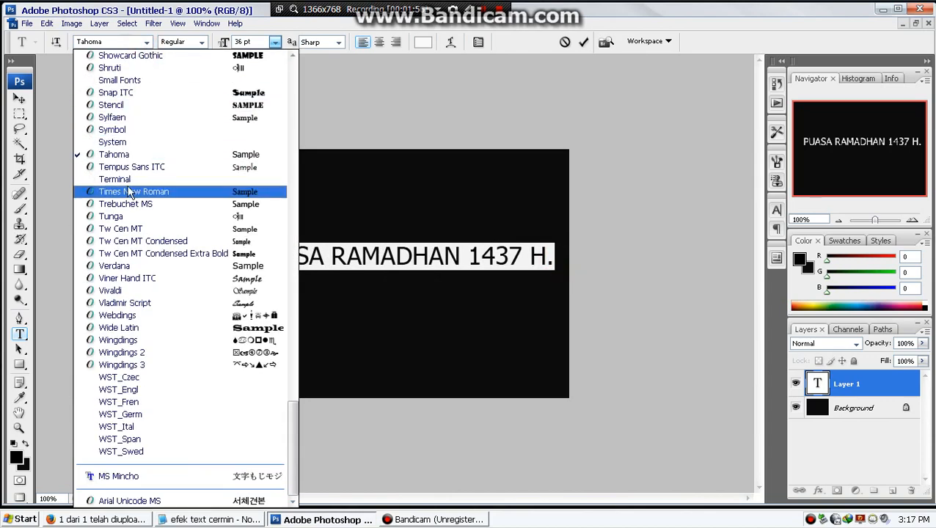
left_click(134, 191)
left_click(389, 261)
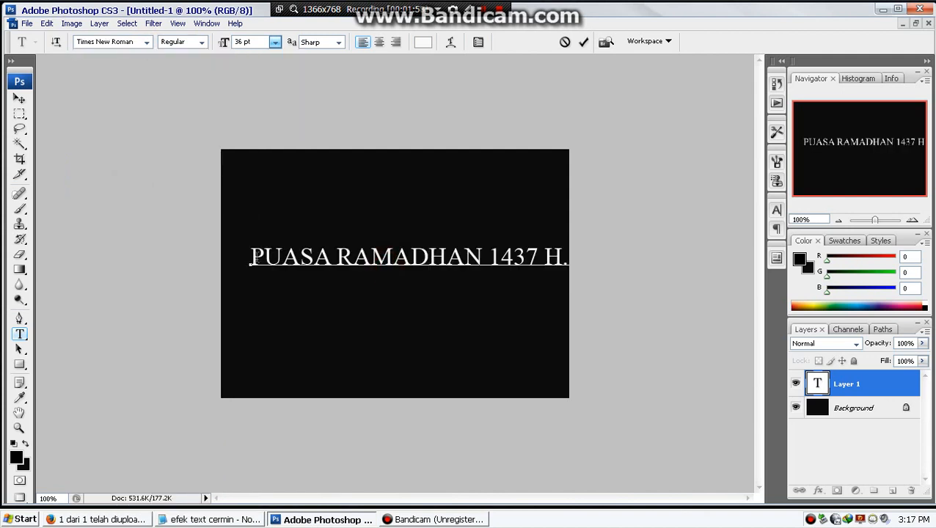
- Move the "PUASA RAMADHAN 1437 H." text line slightly up and left so it sits inside the canvas
mouse_move(286, 260)
left_mouse_down()
mouse_move(275, 260)
mouse_move(284, 252)
left_mouse_up()
left_click(283, 258, "ctrl")
left_click(568, 252)
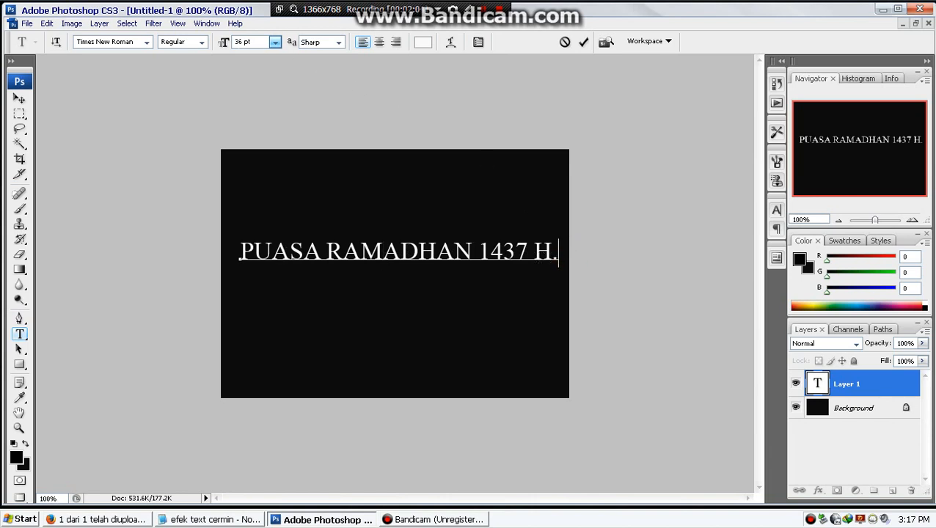
- Change the style of the whole "PUASA RAMADHAN 1437 H." line to Bold
left_click(200, 42)
left_click(183, 81)
left_click(200, 42)
left_click(305, 248)
left_click_drag(253, 251, 559, 250)
left_click(309, 252)
left_click_drag(233, 252, 562, 252)
left_click(201, 41)
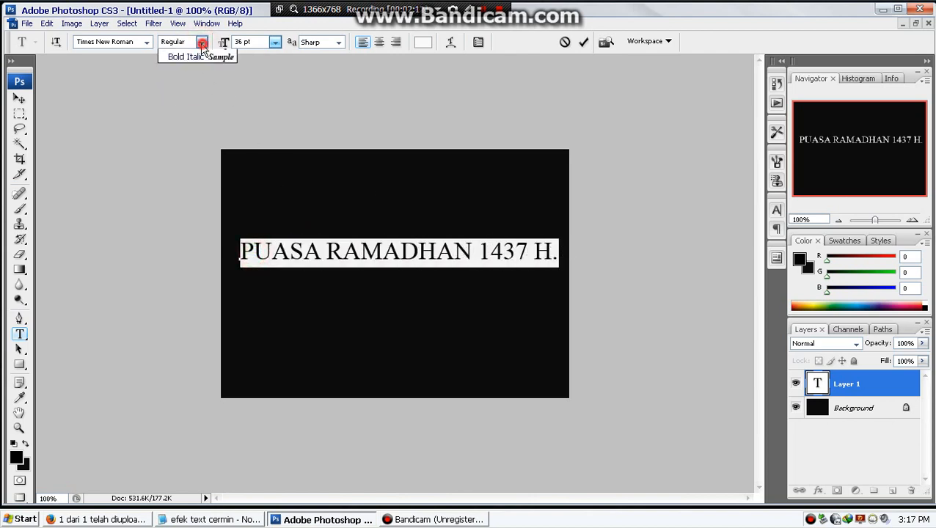
left_click(185, 81)
left_click(436, 253)
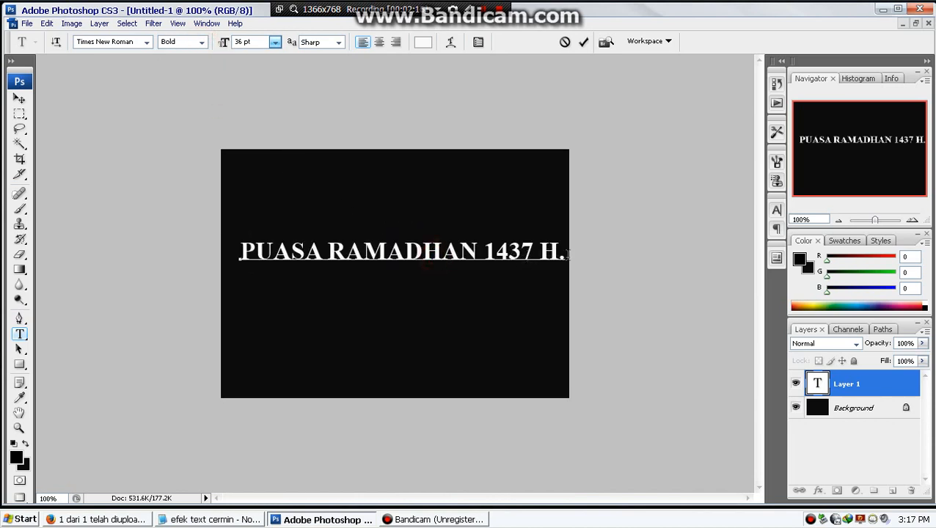
- Move the bold text line slightly left so its final period clears the canvas edge
left_click(567, 252)
key("ctrl")
left_click_drag(327, 253, 322, 254)
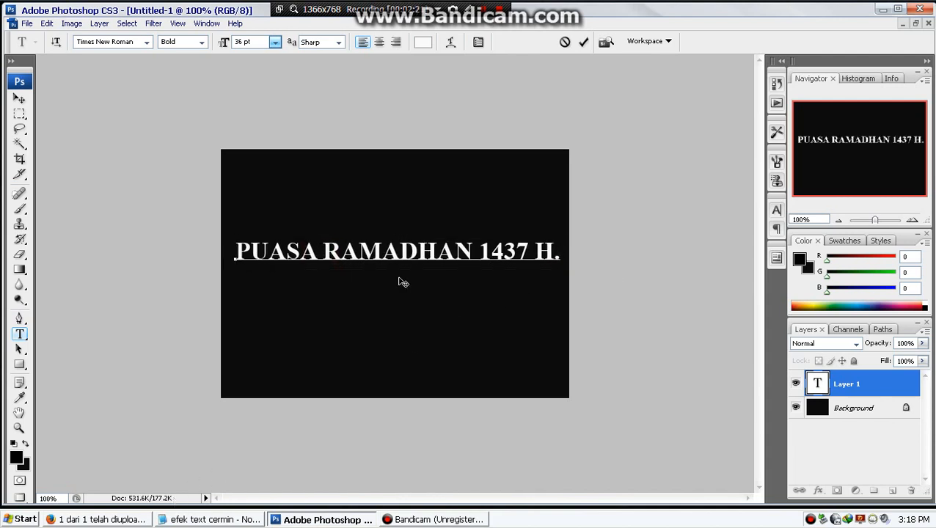
- Switch to the Notepad notes and read instruction 6 about the Move Tool and copying the text
left_click(225, 519)
left_click_drag(342, 319, 331, 383)
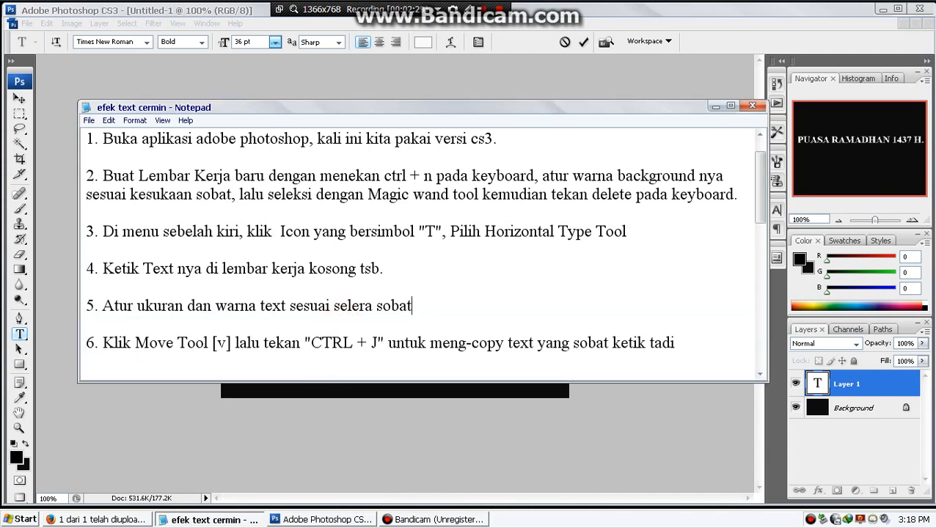
double_click(218, 342)
left_click_drag(311, 342, 377, 342)
left_click(682, 341)
- Return to Photoshop, commit the text by activating the Move tool, and duplicate the text layer
left_click(654, 431)
left_click(19, 98)
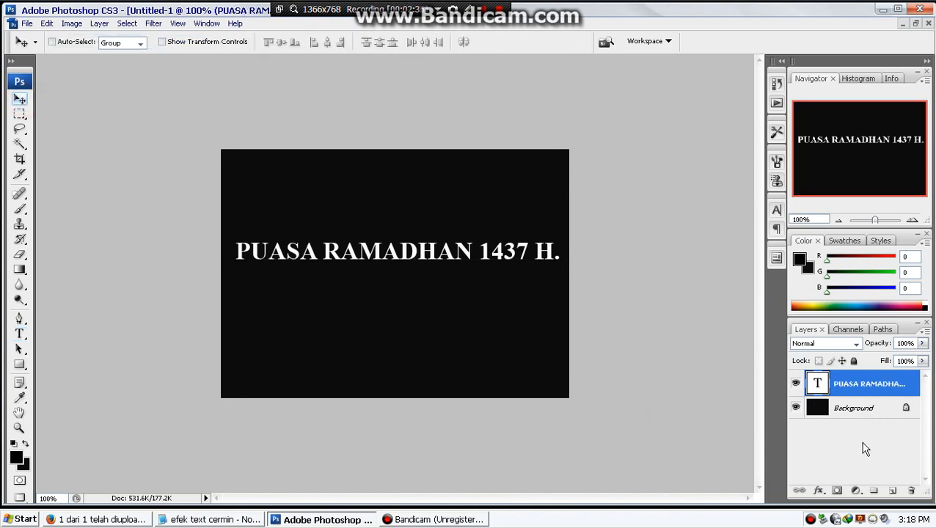
key("ctrl+j")
- Check instruction 7 in the Notepad notes and turn on Show Transform Controls in Photoshop
left_click(176, 522)
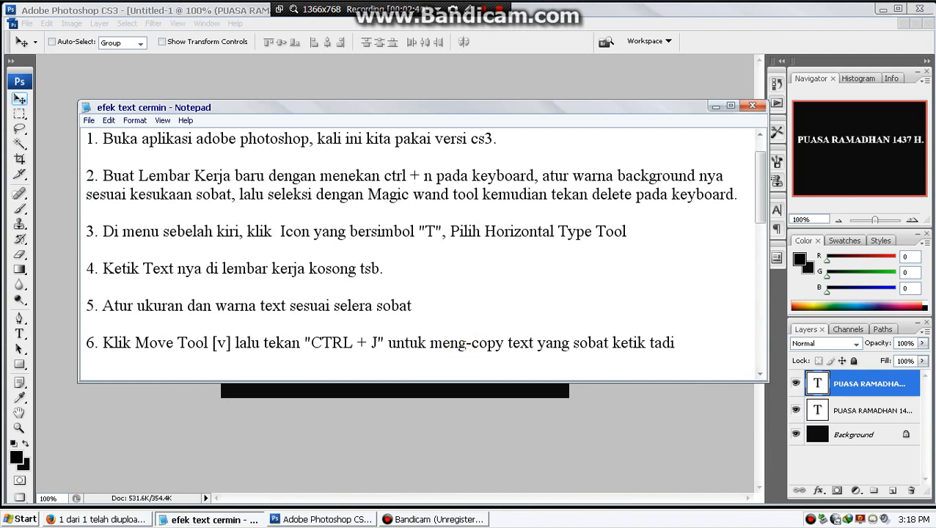
left_click_drag(454, 381, 455, 412)
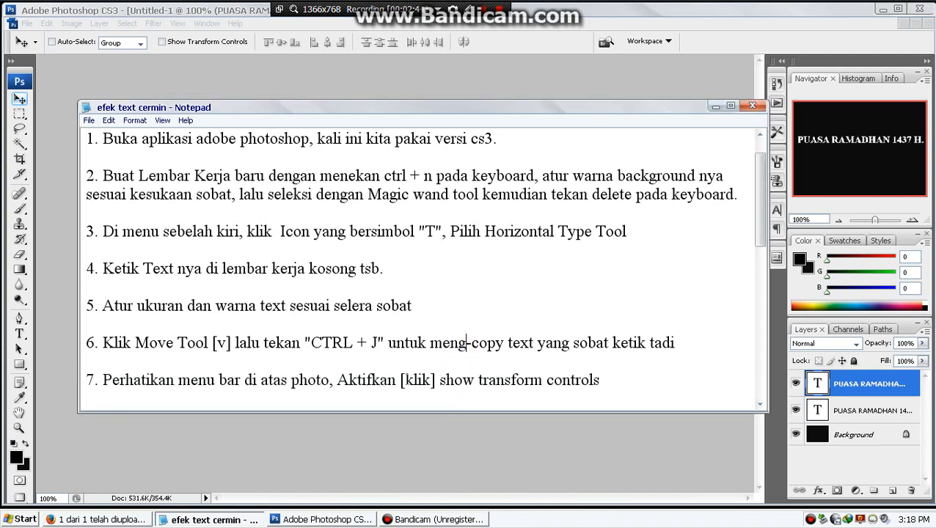
left_click_drag(448, 380, 599, 379)
left_click(601, 380)
key("alt+Tab")
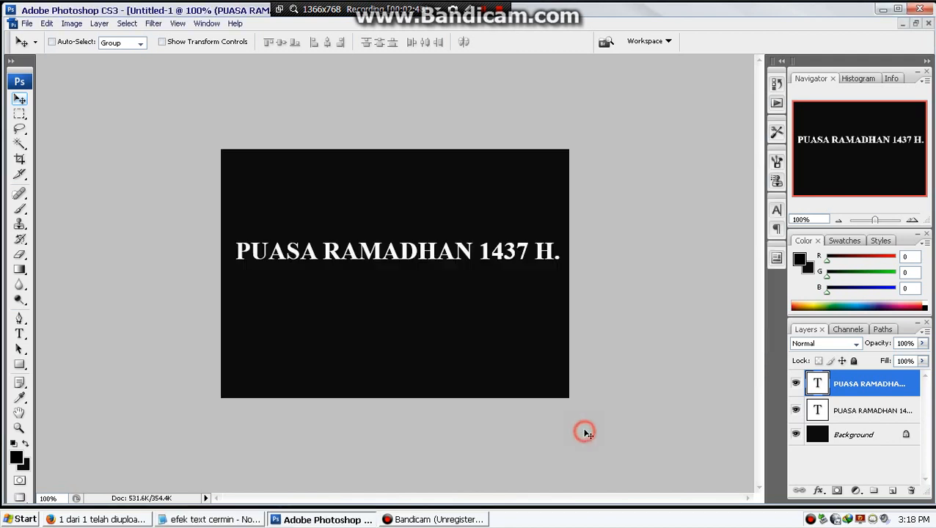
left_click(163, 42)
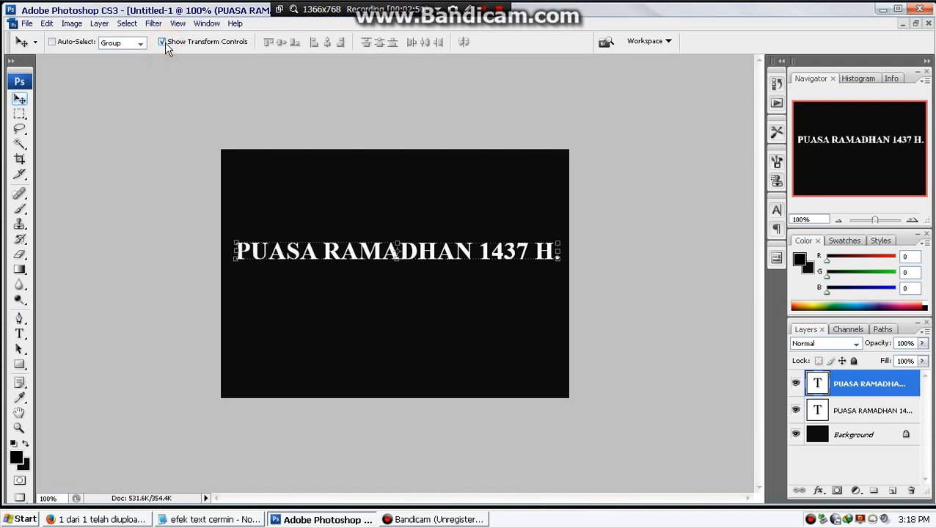
- Switch to the Notepad notes and read instruction 8 about the handle on the text's bounding box
left_click(230, 522)
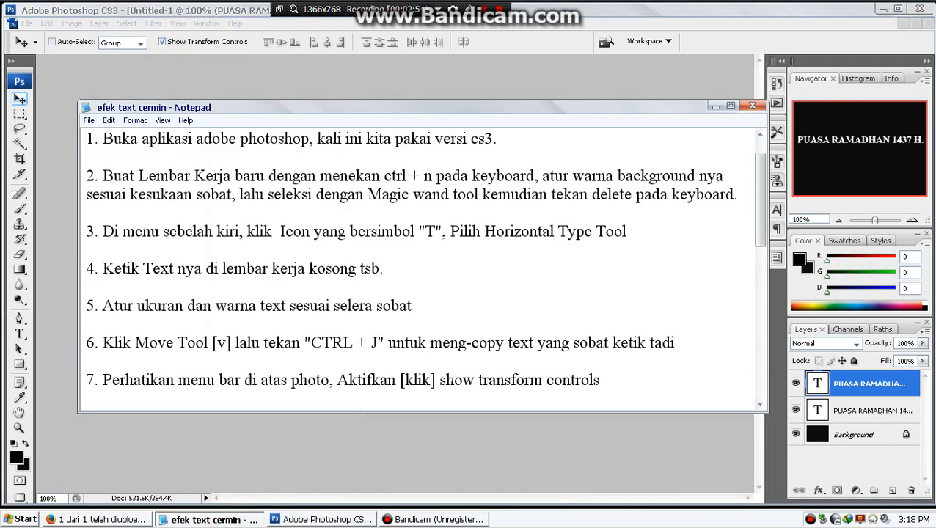
type("8. Klik di kotak persegi kecil sebelah bawah tengah yang mengelilingi area text")
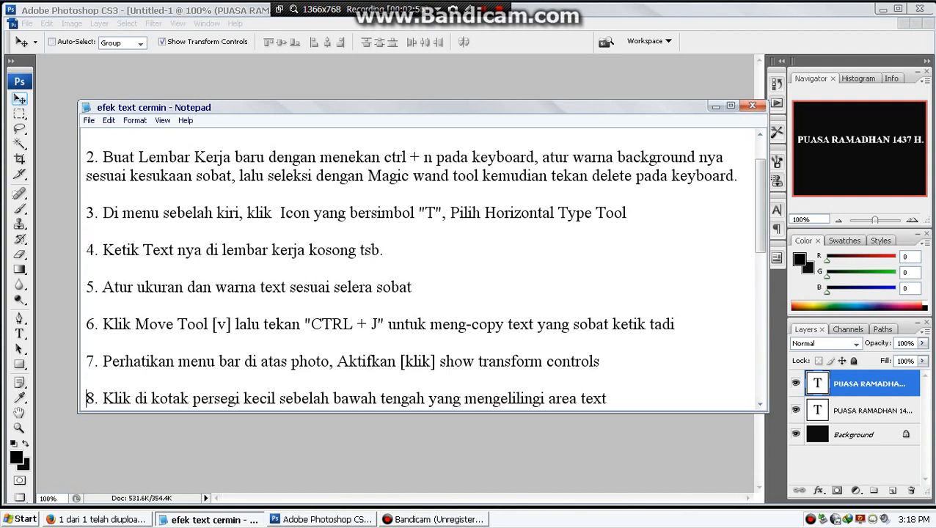
key("Return")
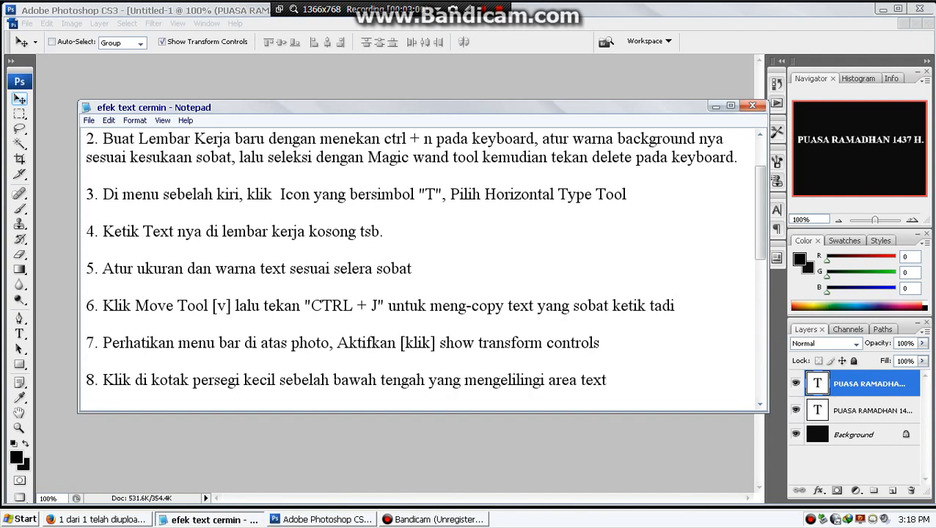
left_click_drag(331, 379, 609, 380)
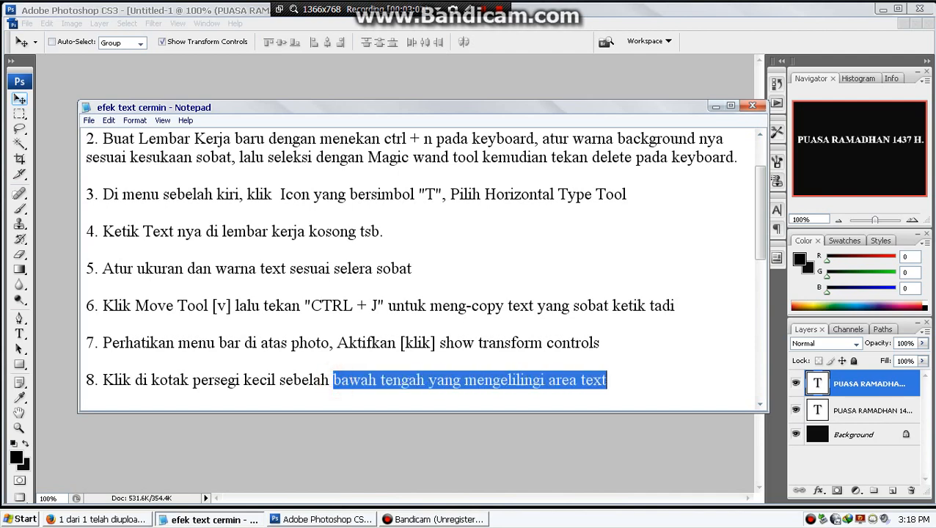
left_click(618, 380)
- Return to Photoshop and start transforming the copied text from the bottom-middle handle of its bounding box
left_click(598, 427)
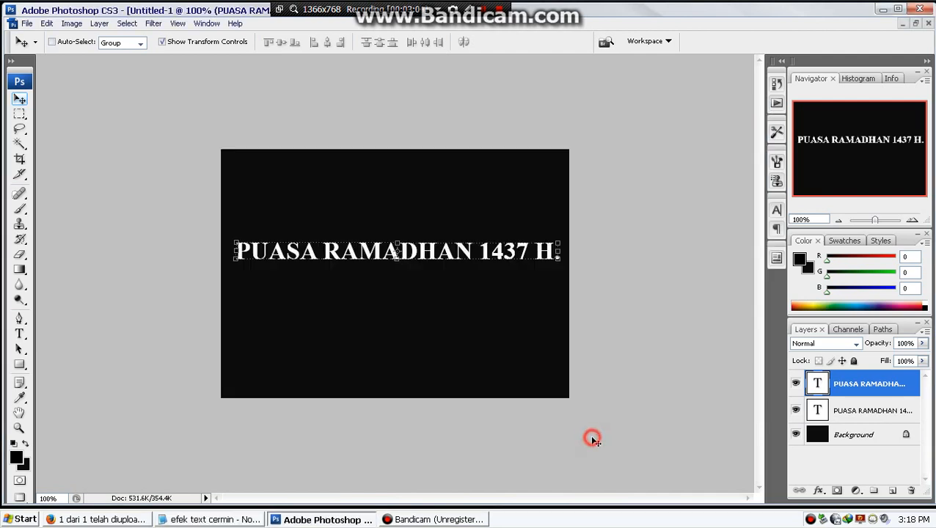
key("ctrl+plus")
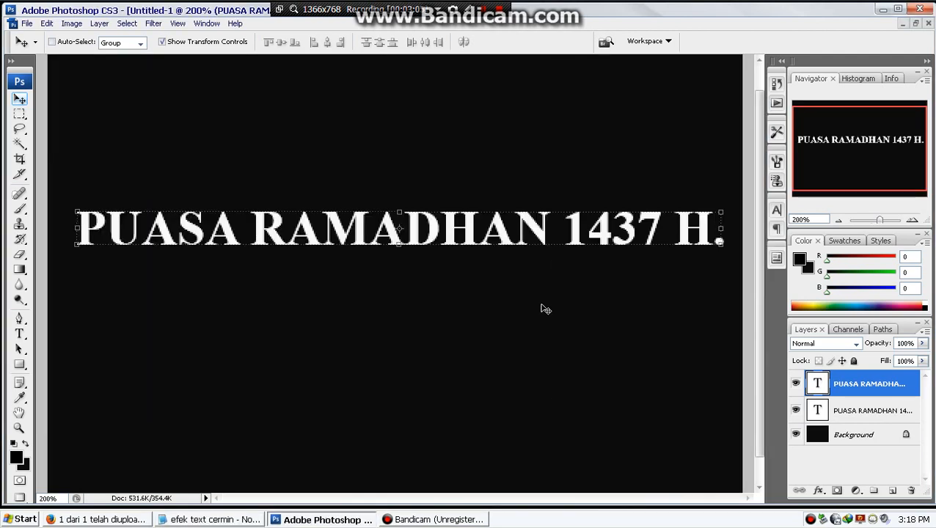
left_click(399, 245)
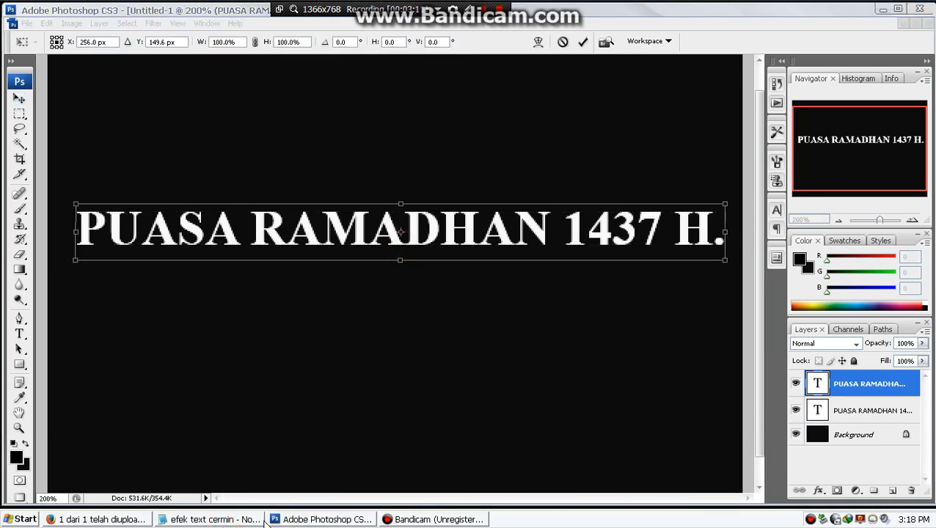
- Switch to the Notepad notes and read instruction 9 about the vertical scale value
left_click(224, 520)
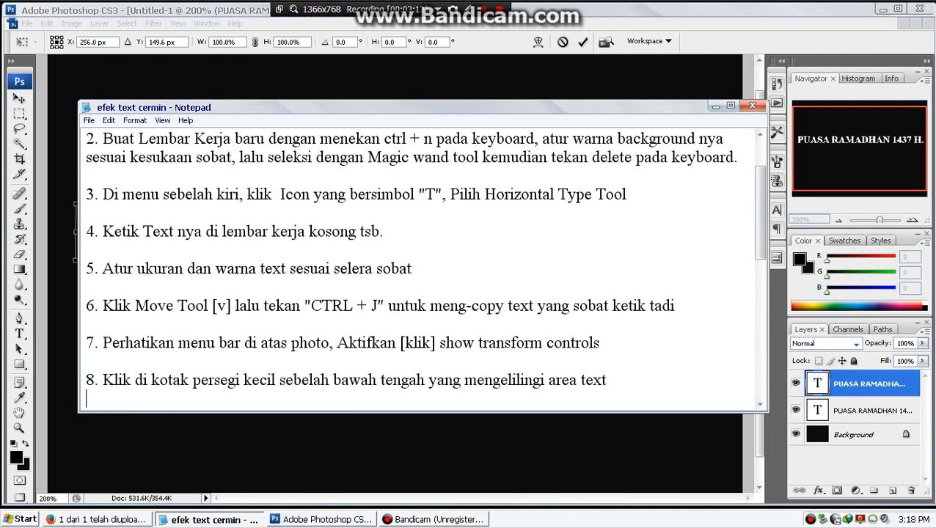
type("9. Perhatikan Menu Bar yang di atasnya, Atur set vertical scale[Lihat di kolom H] menjadi \"-125%\"")
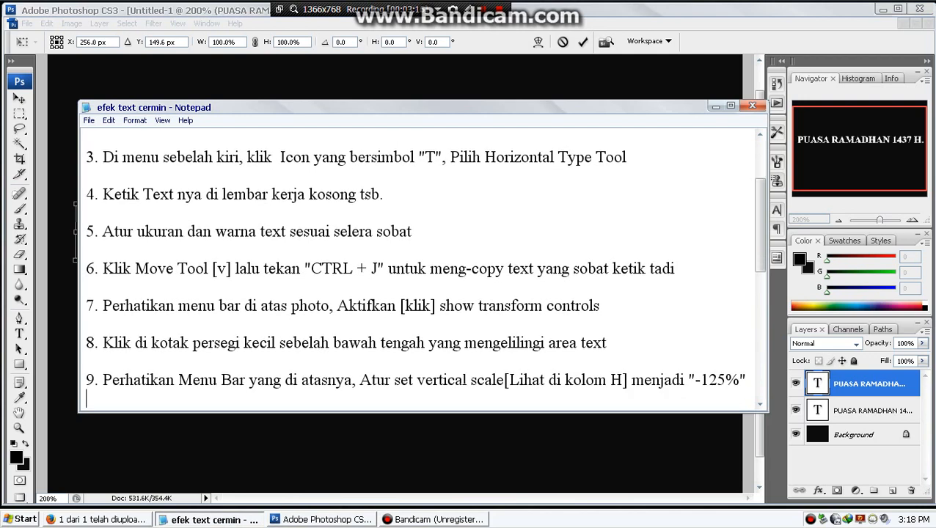
left_click_drag(511, 380, 624, 380)
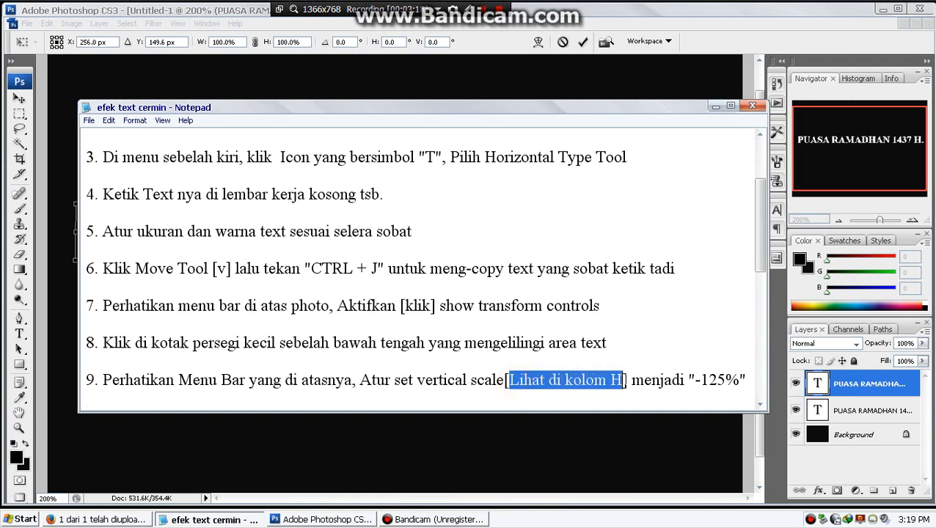
left_click_drag(685, 380, 737, 380)
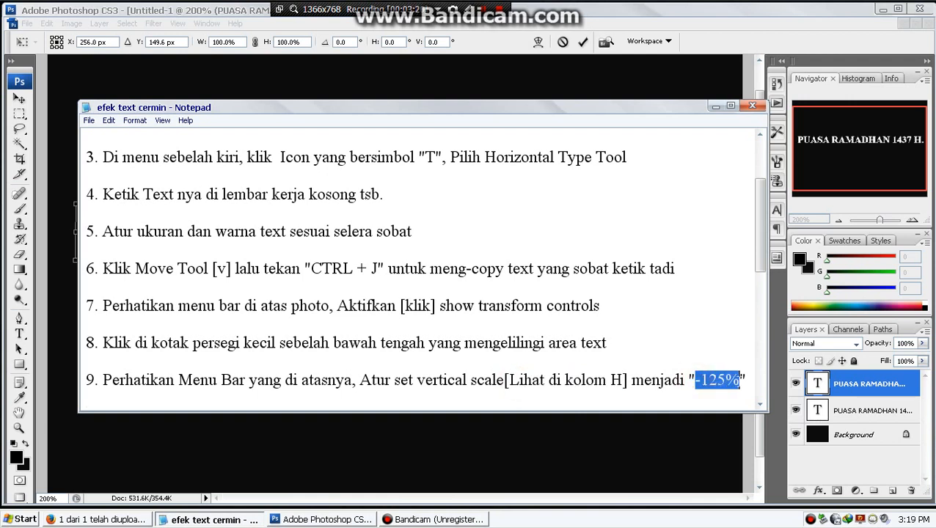
left_click(741, 378)
- Return to Photoshop and set the copied text's vertical scale to -125%
left_click(667, 444)
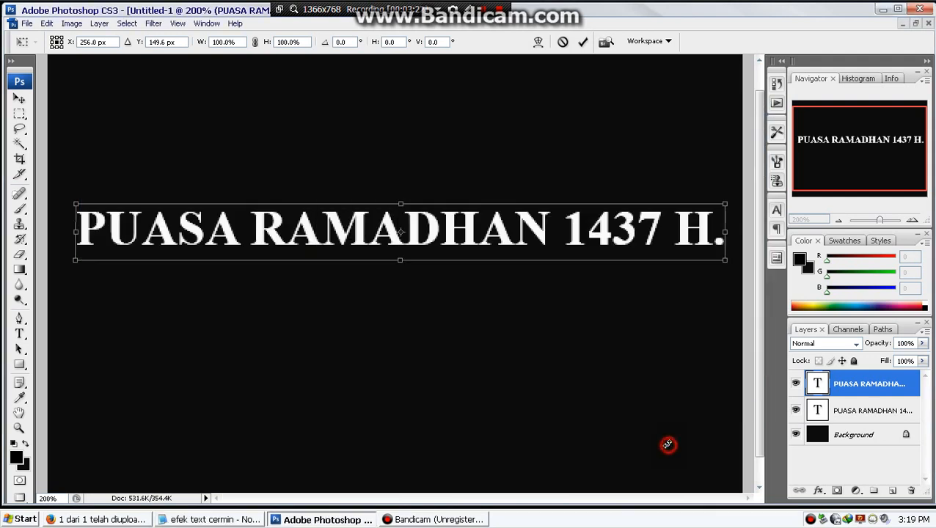
left_click_drag(304, 42, 266, 49)
type("-125")
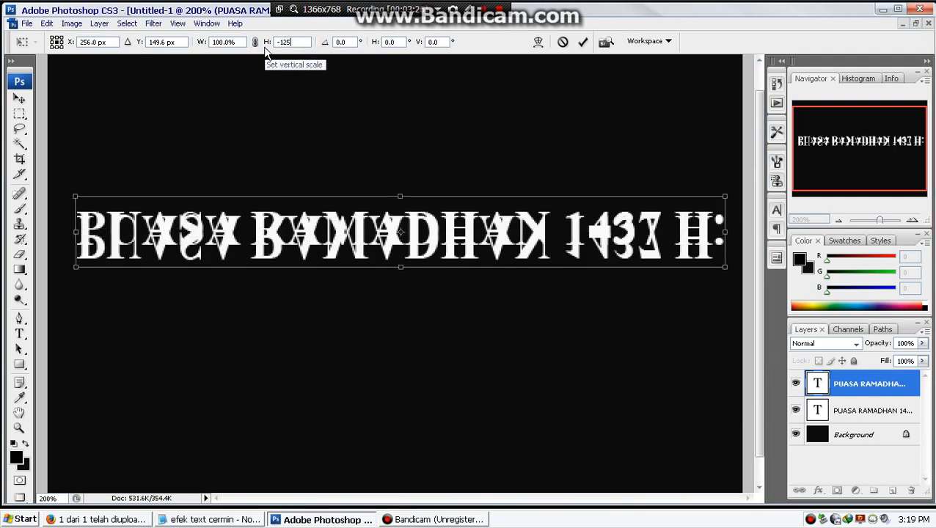
key("ctrl+plus")
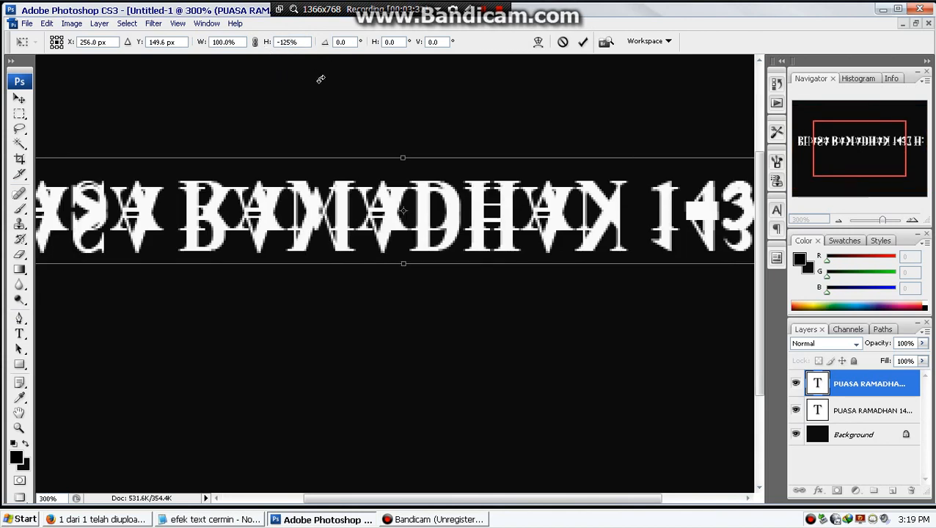
key("ctrl+minus")
key("ctrl+minus")
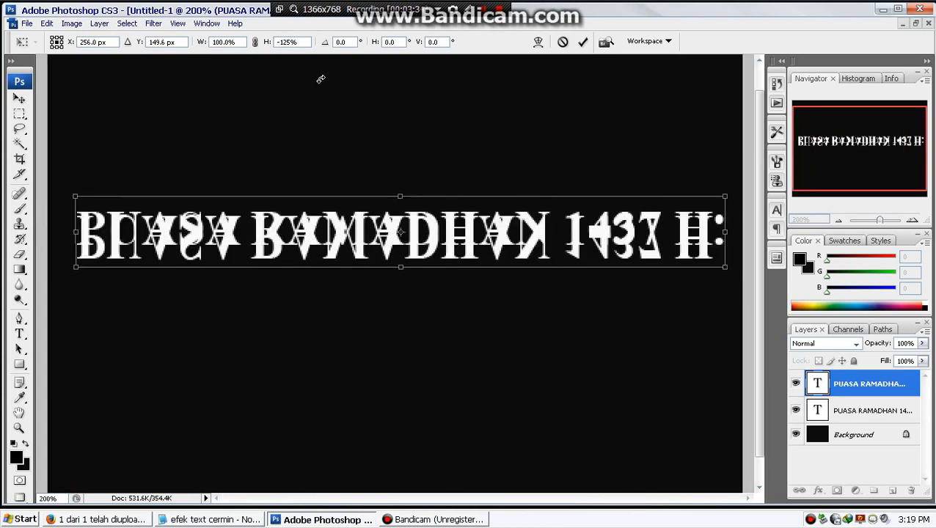
- Switch to the Notepad notes and read instructions 10 and 11 about the flipped copy and its placement
left_click(210, 519)
key("Down")
key("Down")
key("Down")
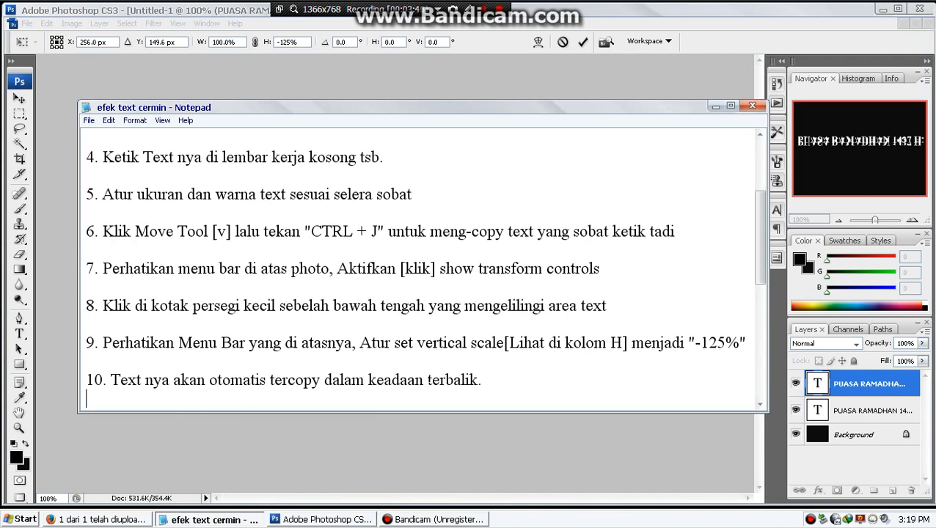
left_click_drag(440, 380, 481, 380)
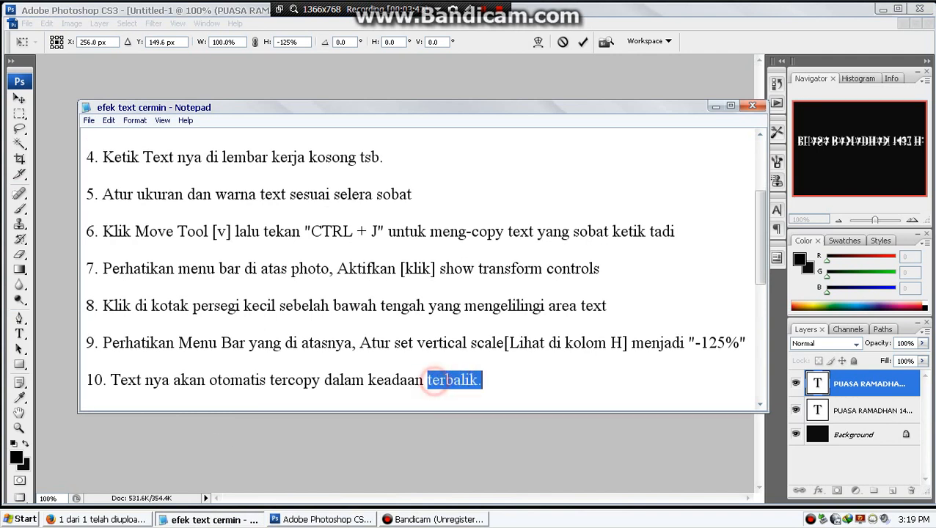
left_click(496, 379)
type("11. Geser text terbalik tsb. ke bawah tepat di bawah text aslinya lalu klik move tool pilih Apply")
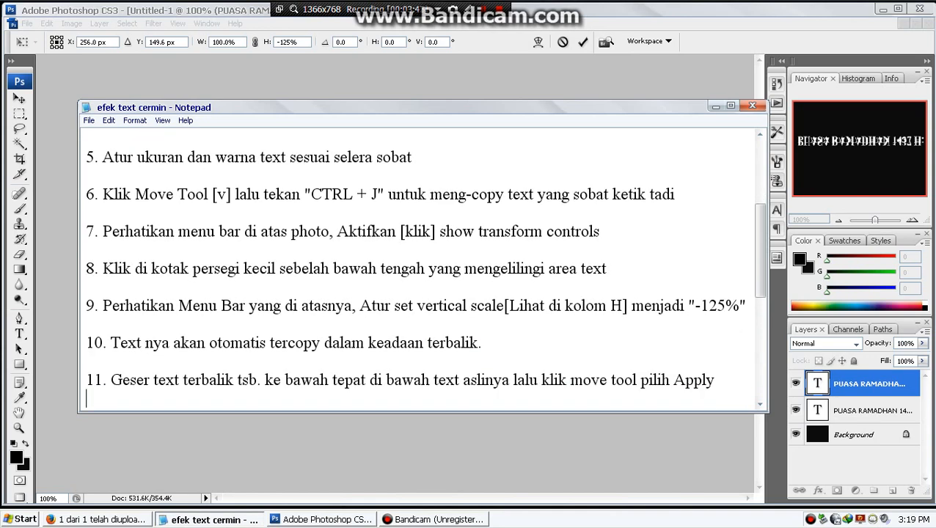
left_click_drag(570, 380, 714, 380)
left_click(717, 380)
- Return to Photoshop, move the flipped text down to Y 177.6 px, directly below the original, and apply the transformation
left_click(632, 443)
key("Down")
key("Down")
key("Down")
key("Down")
key("Down")
key("Down")
key("Down")
key("Down")
key("Down")
key("Down")
key("Down")
key("Down")
key("Down")
key("Down")
key("Down")
key("Down")
key("Down")
key("Down")
key("Down")
key("Down")
key("Down")
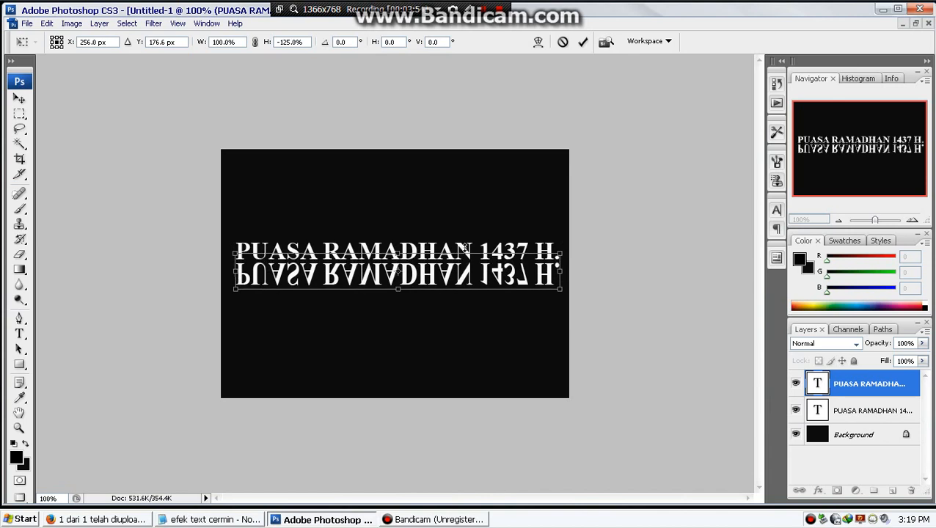
key("Down")
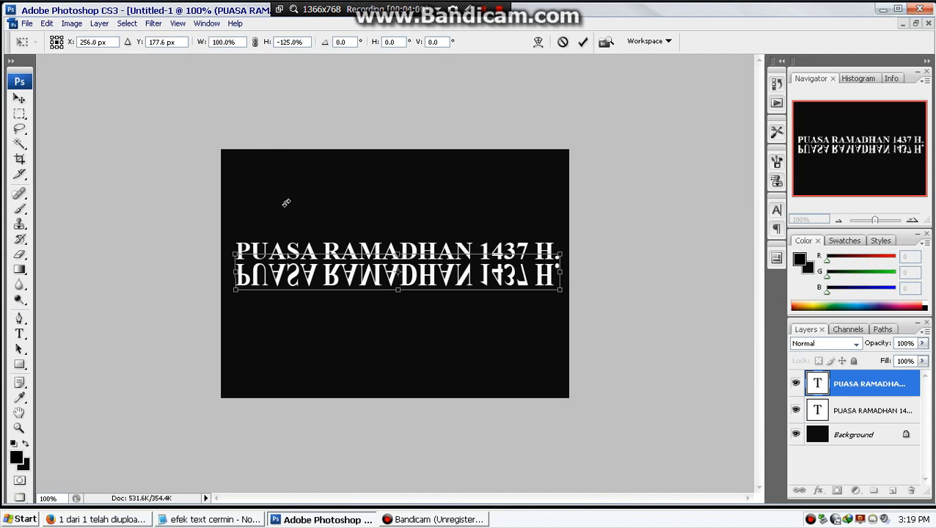
left_click(19, 98)
left_click(394, 205)
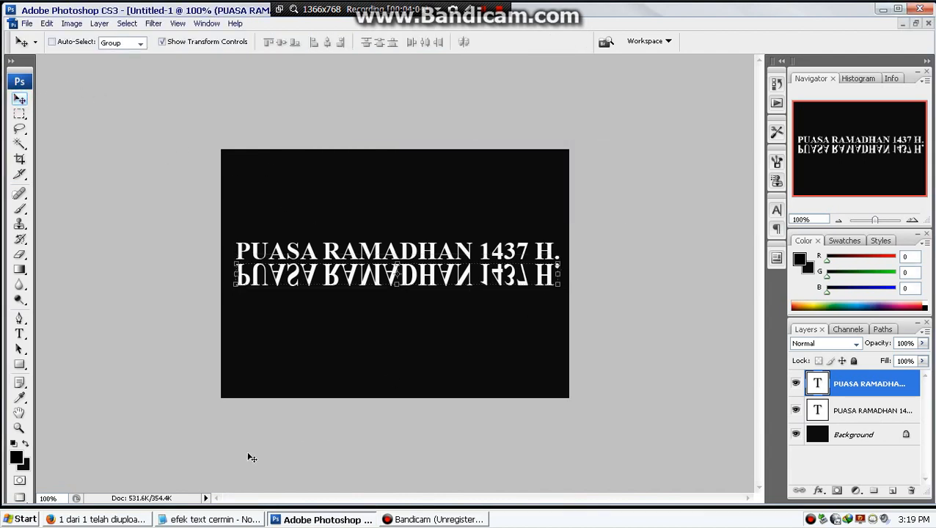
- Switch to the Notepad notes and read instruction 12 about rasterizing the copied layer and adjusting its fill
left_click(134, 520)
left_click(213, 519)
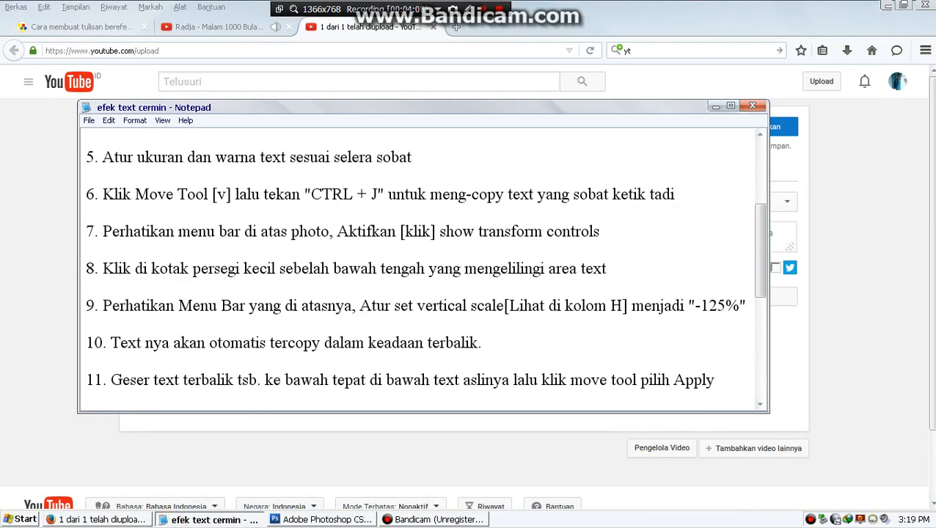
type("12. Klik kanan pada Layer copy pilih Rasterize Type, baru atur fill nya menjadi 75 % agar terlihat transparant.")
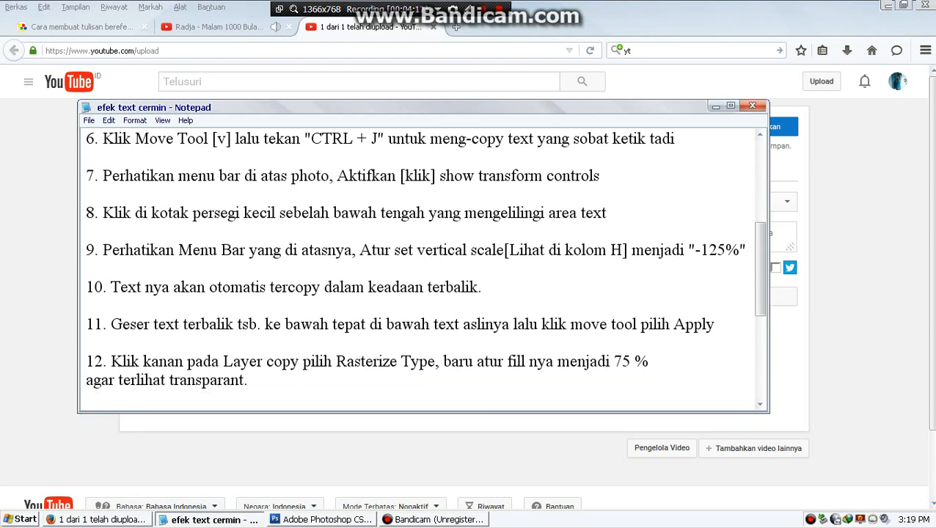
left_click_drag(267, 360, 415, 362)
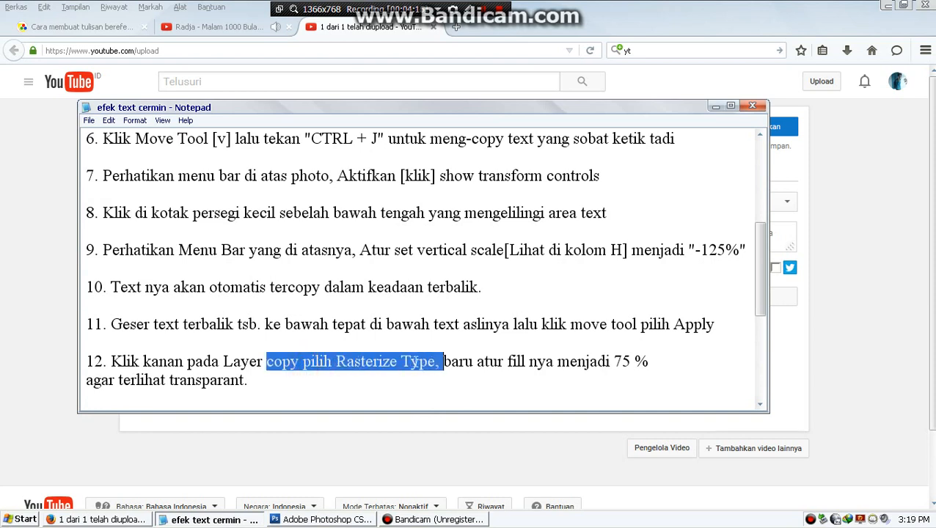
left_click(425, 361)
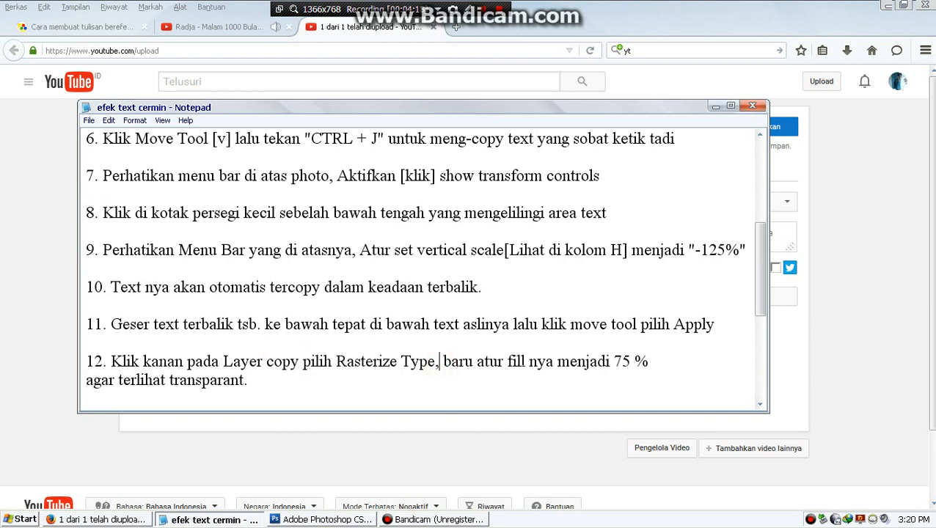
- Return to Photoshop, rasterize the flipped copy's text layer and set its fill to 75%
left_click_drag(614, 360, 649, 361)
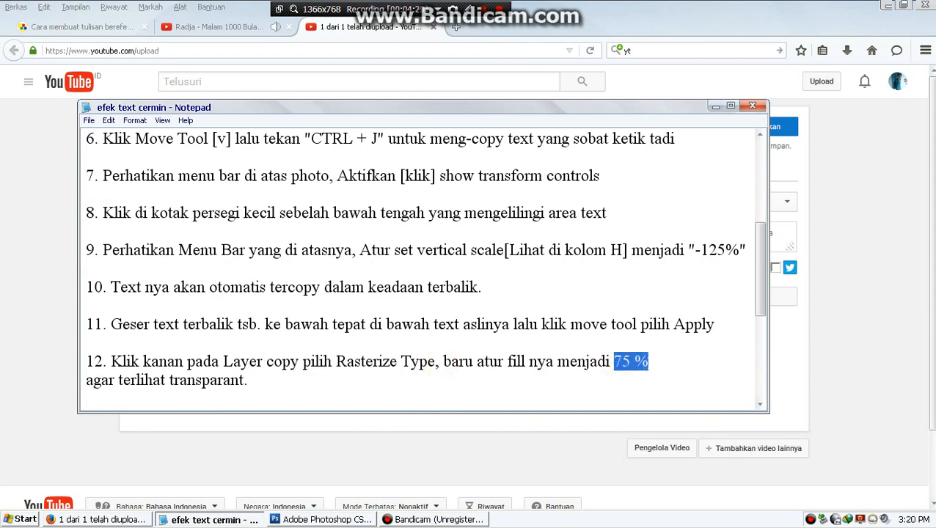
left_click(348, 376)
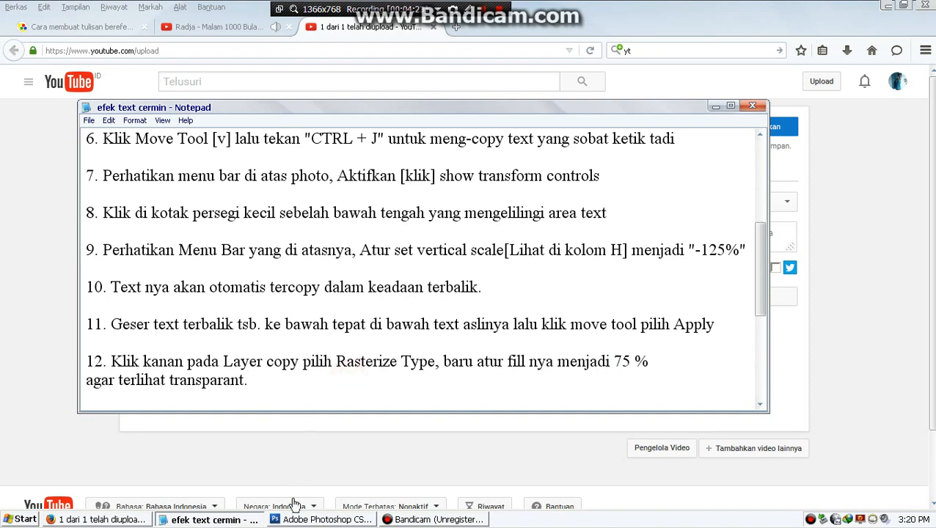
left_click(315, 519)
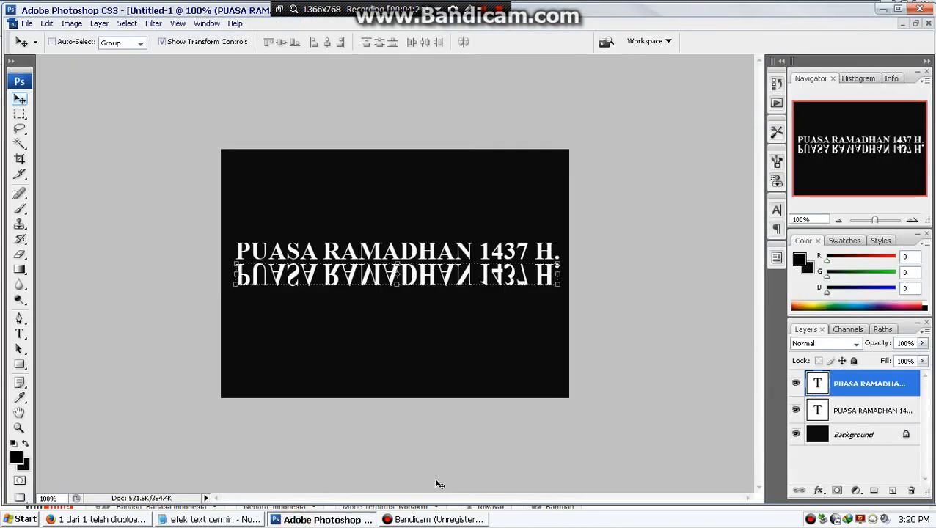
right_click(834, 383)
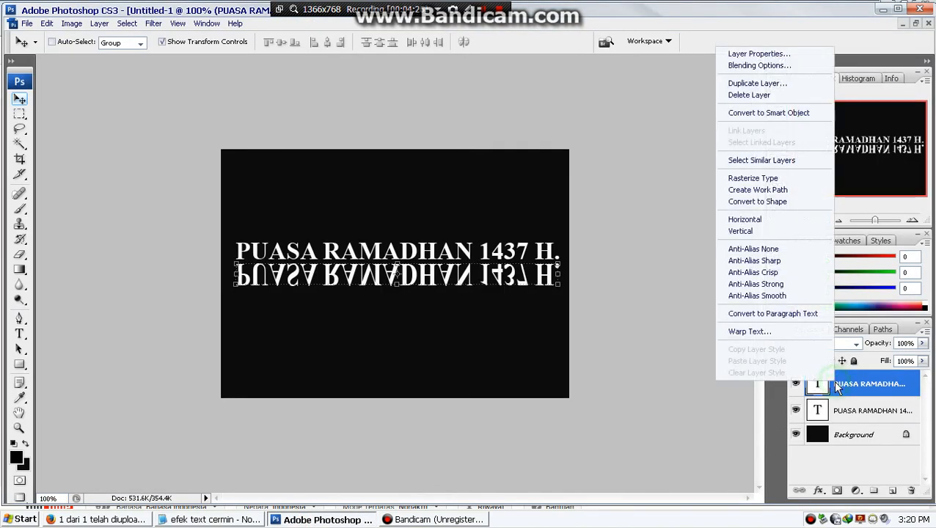
left_click(784, 178)
left_click(922, 361)
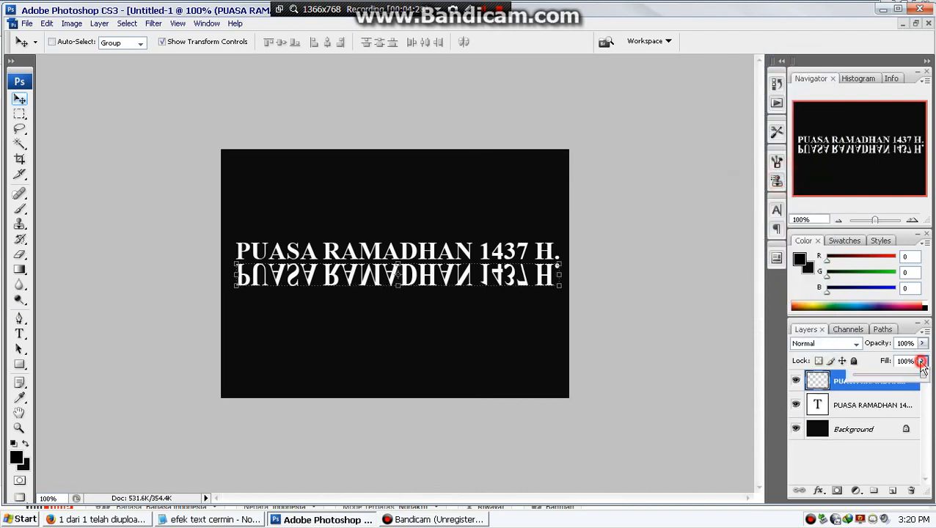
mouse_move(921, 374)
left_mouse_down()
mouse_move(891, 377)
mouse_move(907, 378)
left_mouse_up()
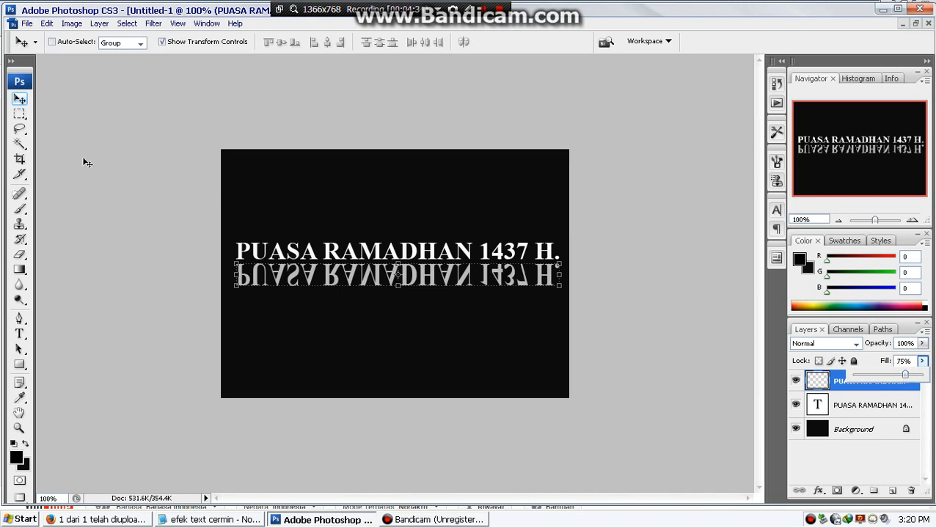
left_click(20, 99)
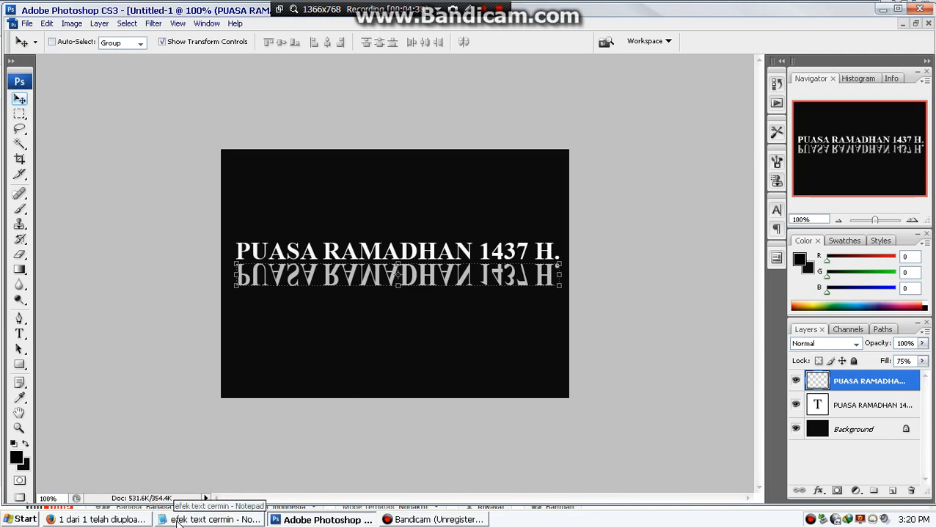
- Switch to the Notepad notes and read instruction 13 about the Eraser tool's hardness and master diameter
left_click(206, 522)
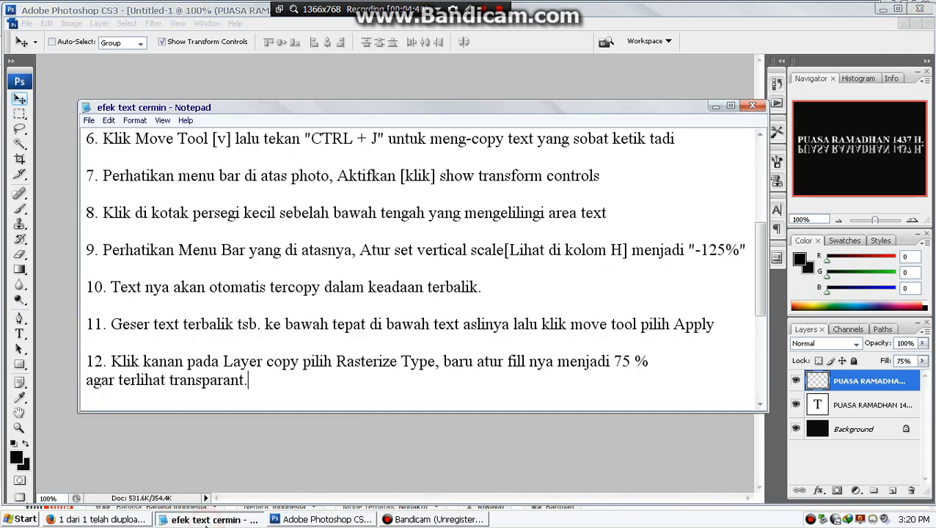
type("13. Kembali ke menu sebelah kiri layar klik Erasel Tool [E], atur hardness nya menjadi 0 %,  Kalau master diameternya cocokkan sesuai ukuran text nya.")
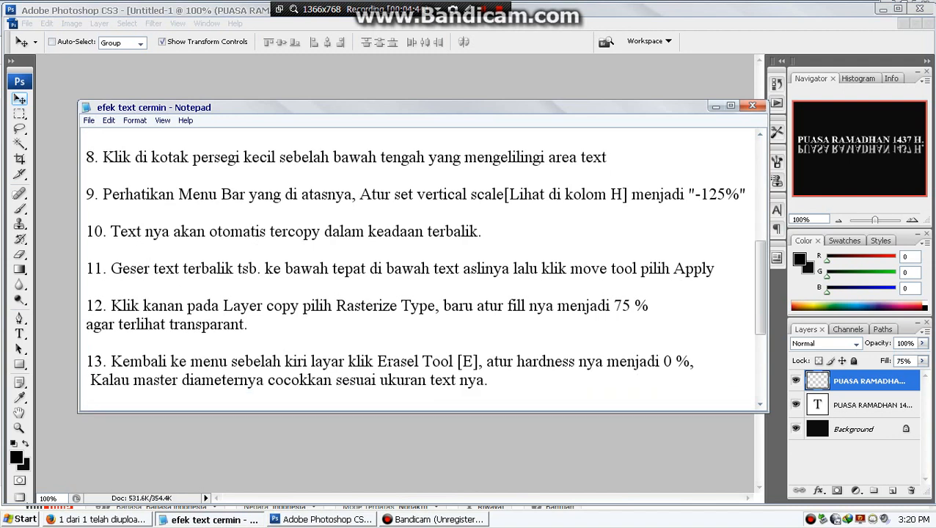
left_click_drag(377, 362, 479, 362)
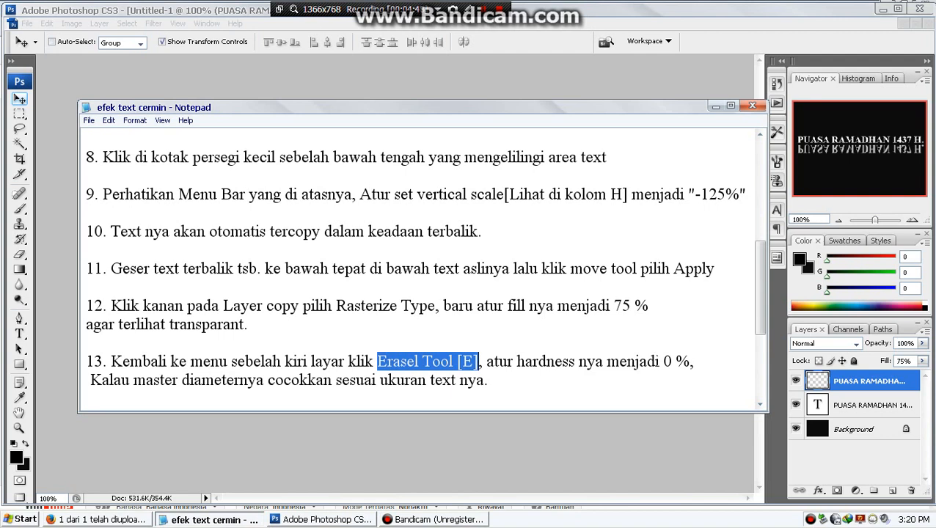
left_click_drag(662, 361, 693, 361)
left_click(549, 381)
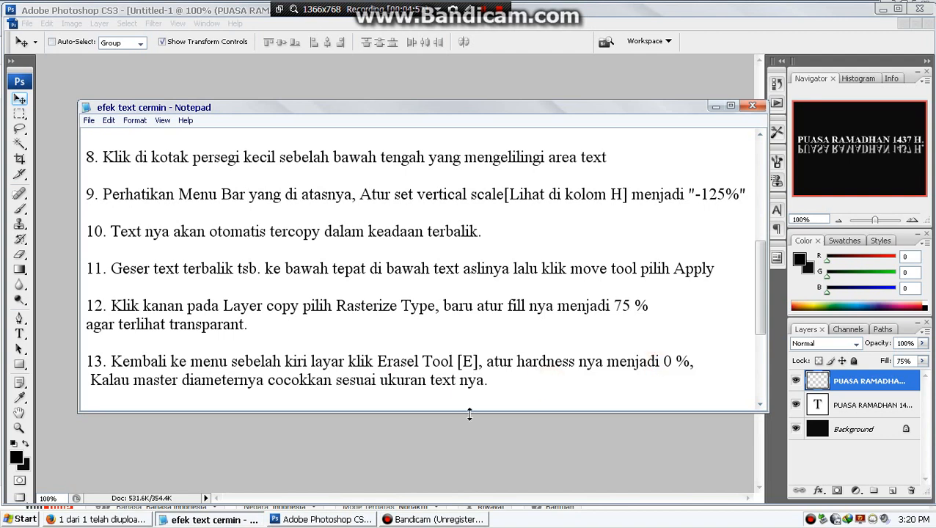
- Return to Photoshop and set up the Eraser tool with 0% hardness and a 40 px master diameter
left_click(449, 435)
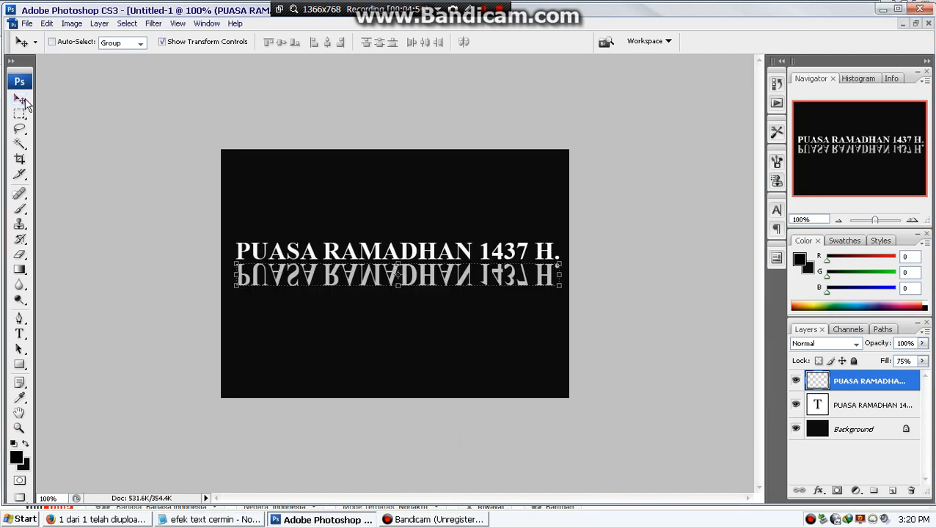
left_click(22, 257)
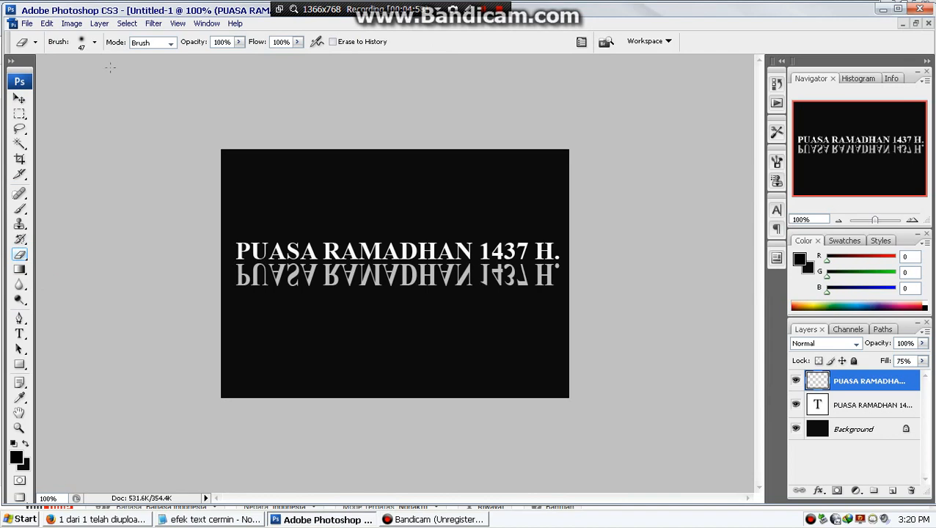
left_click(94, 41)
left_click_drag(25, 126, 3, 136)
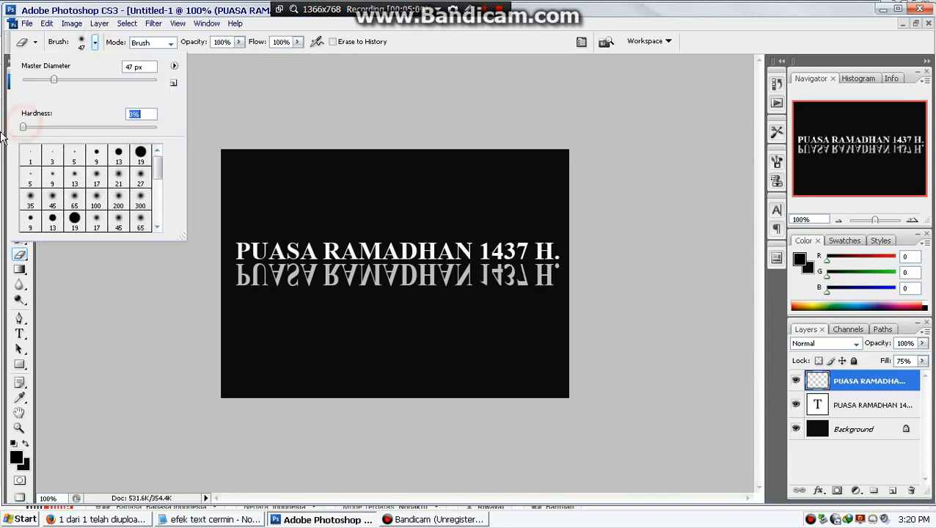
left_click_drag(54, 80, 45, 79)
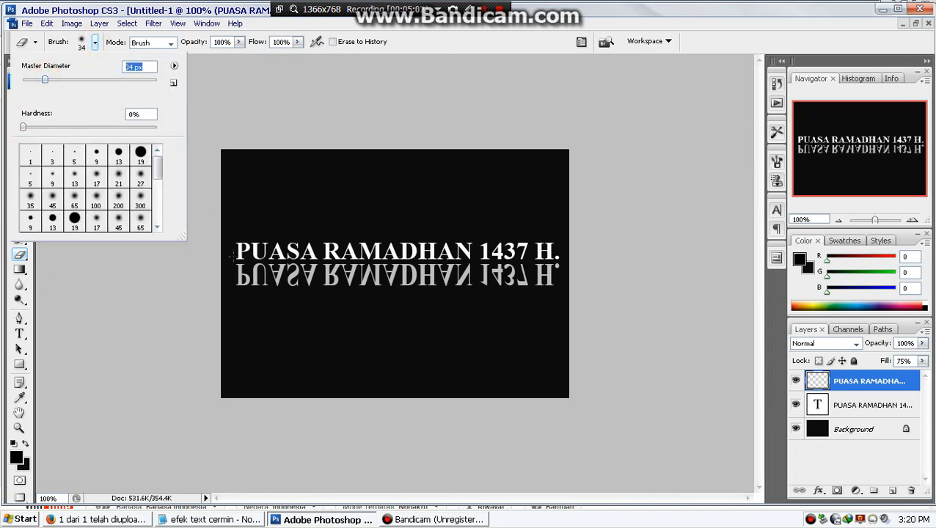
left_click_drag(45, 80, 50, 85)
left_click(229, 278)
left_click_drag(226, 275, 288, 283)
key("ctrl+z")
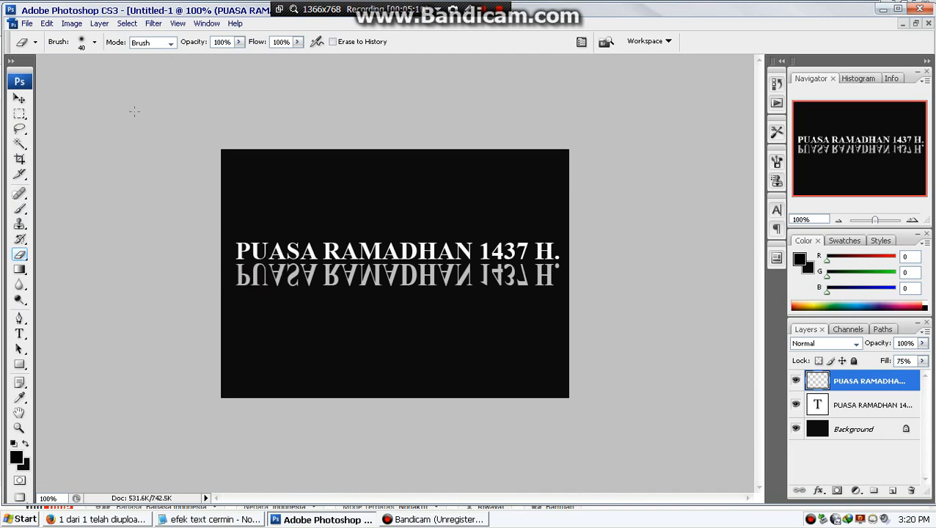
- Erase the lower part of the flipped text with one soft stroke across its full width
left_click(94, 42)
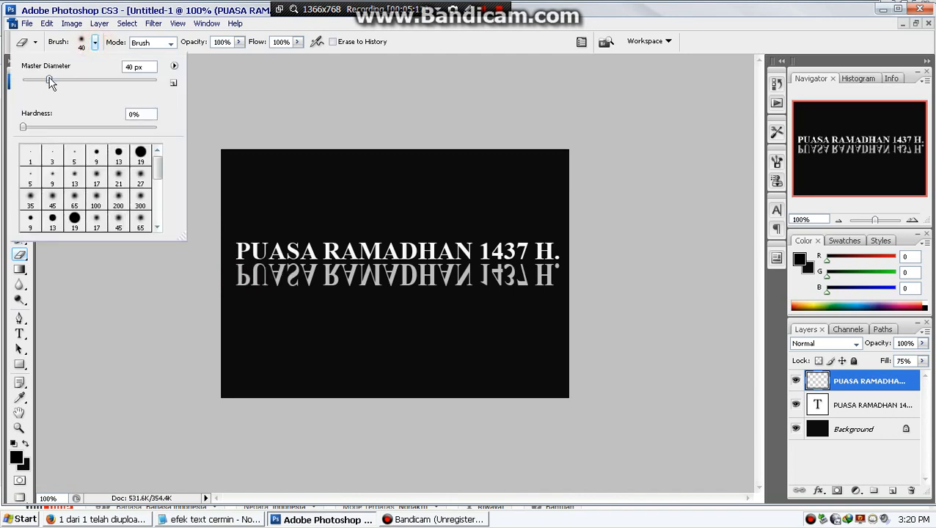
left_click(225, 284)
left_click_drag(226, 281, 601, 287)
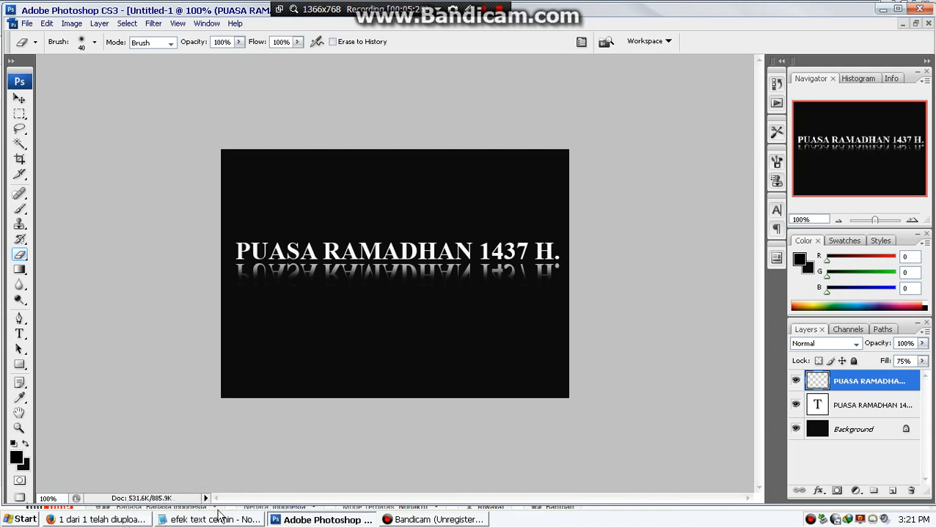
- Switch to the Notepad notes and read instructions 14 and 15 about erasing the flipped text and finishing the effect
left_click(184, 519)
key("Down")
key("Down")
key("Down")
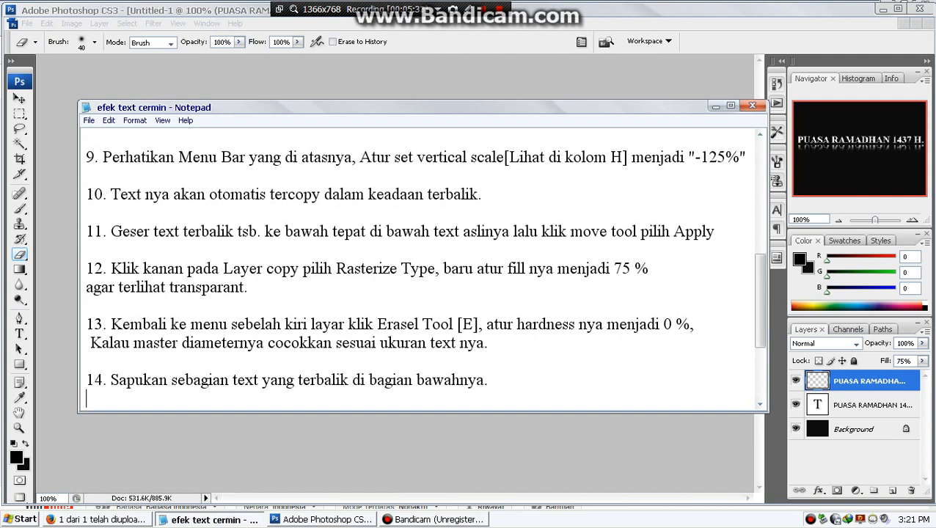
type("15. Selamat, Sobat telah berhasil membuat Efek Text cermin, selanjutnya silakan dikembangkan sendiri")
key("Return")
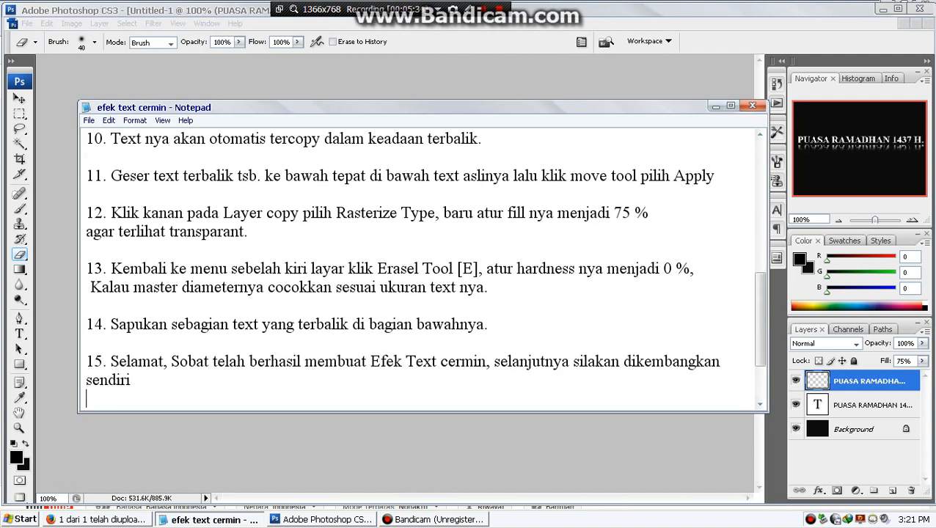
left_click_drag(371, 361, 493, 361)
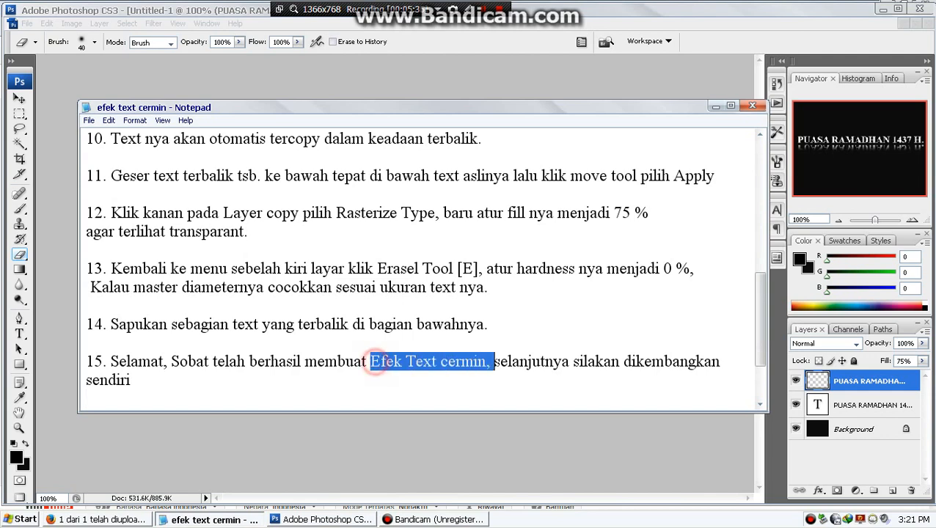
left_click(575, 361)
left_click(288, 377)
- Read instruction 16 in the notes about saving the image in JPEG format
key("Down")
type("16. Save as dengan menekan \"Shift+Ctrl+S\" , jangan lupa pilih format gambar JPEG.")
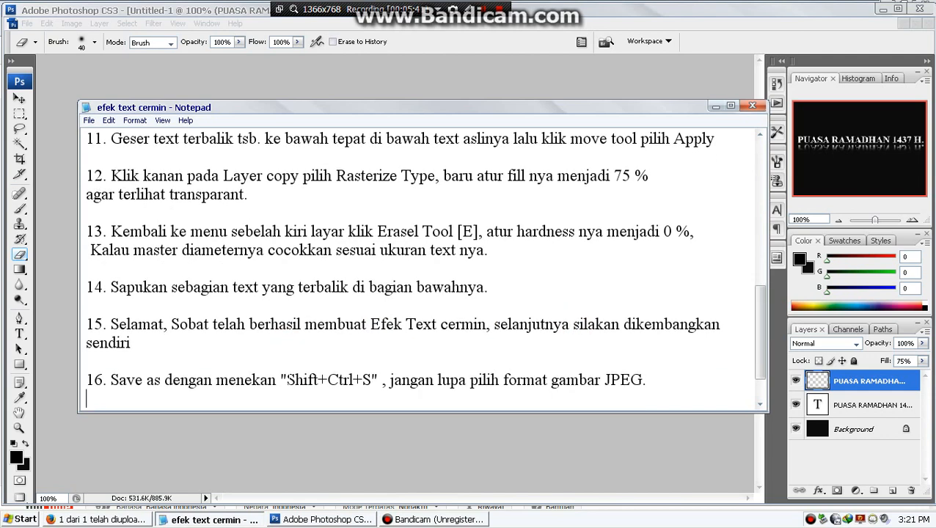
left_click_drag(285, 380, 372, 380)
left_click_drag(602, 380, 645, 380)
left_click(660, 379)
- Return to Photoshop and save the image as the JPEG "efek text cermin" in My Documents at quality 8 (High)
left_click(624, 429)
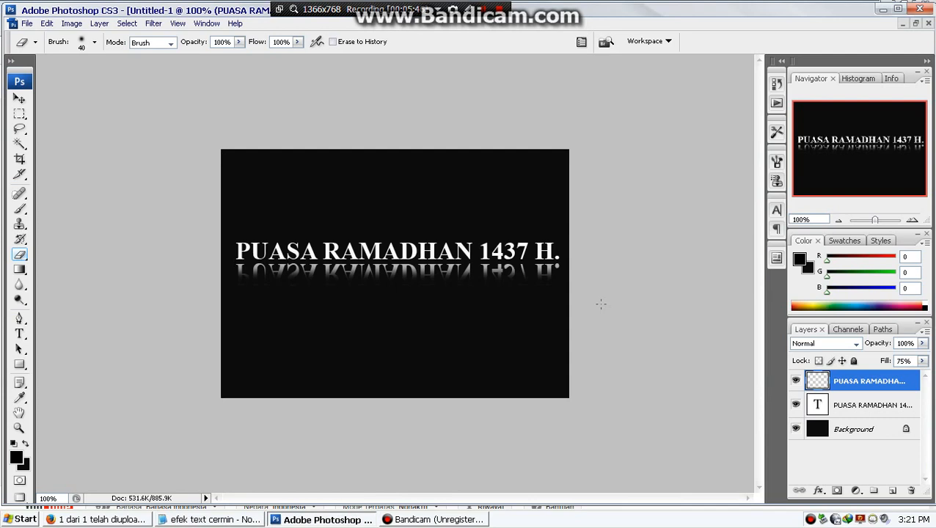
key("ctrl+plus")
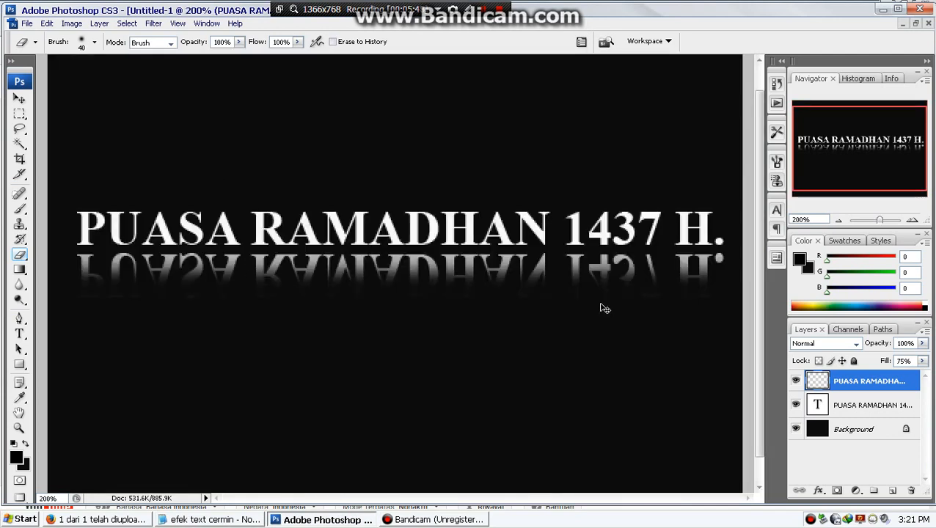
key("ctrl+minus")
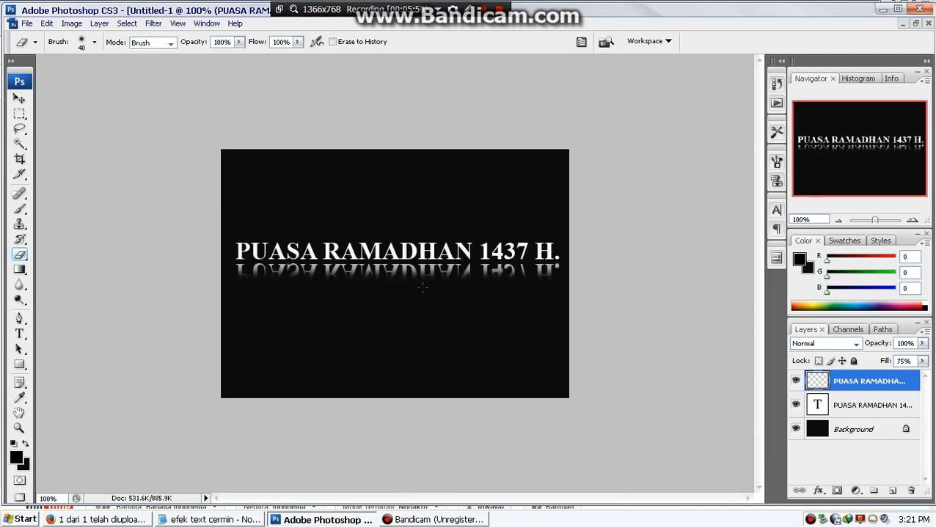
key("ctrl+s")
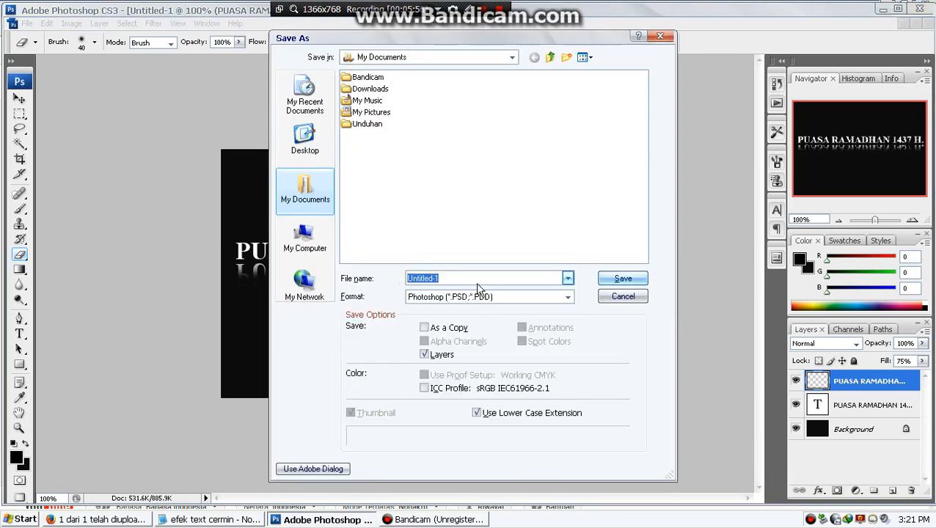
type("efek text cermin")
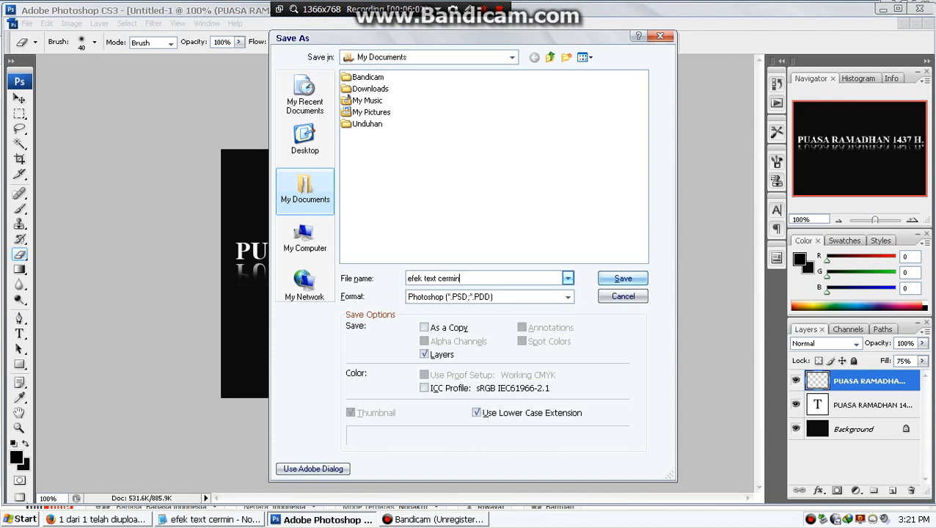
left_click(497, 296)
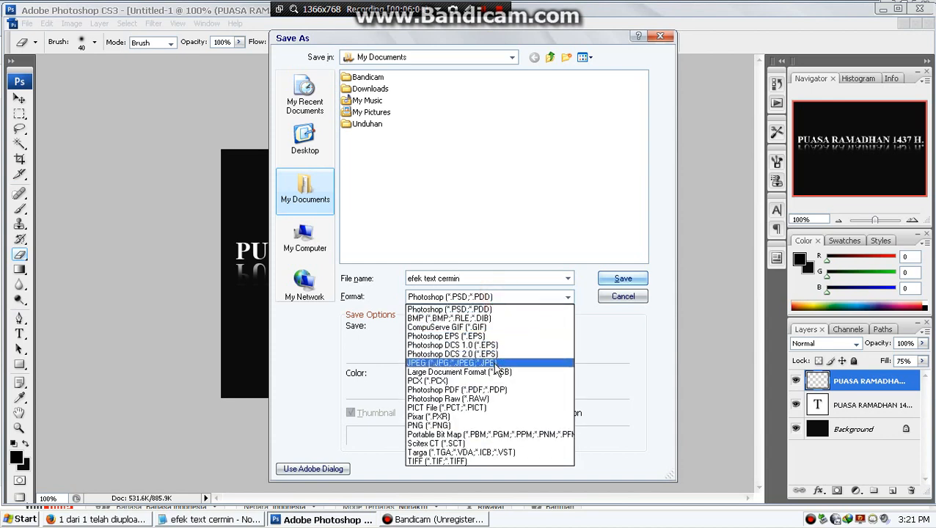
left_click(496, 364)
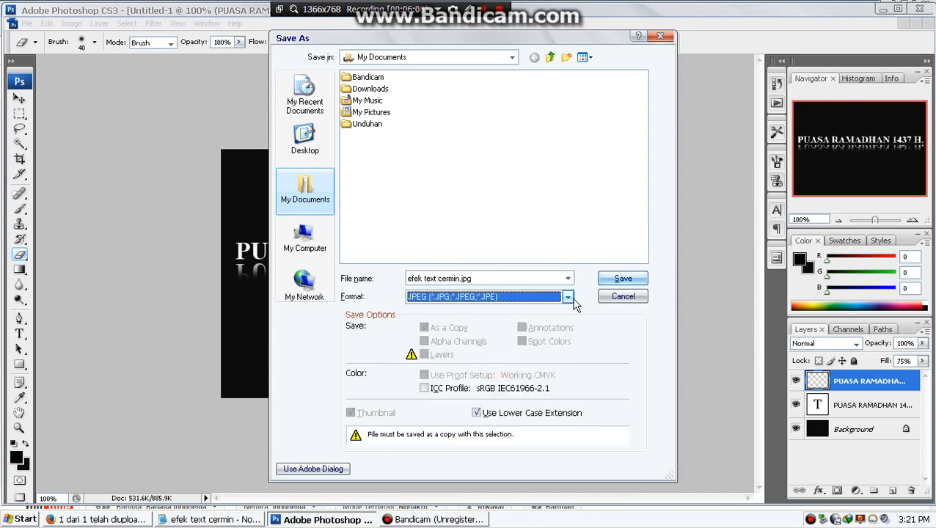
left_click(620, 278)
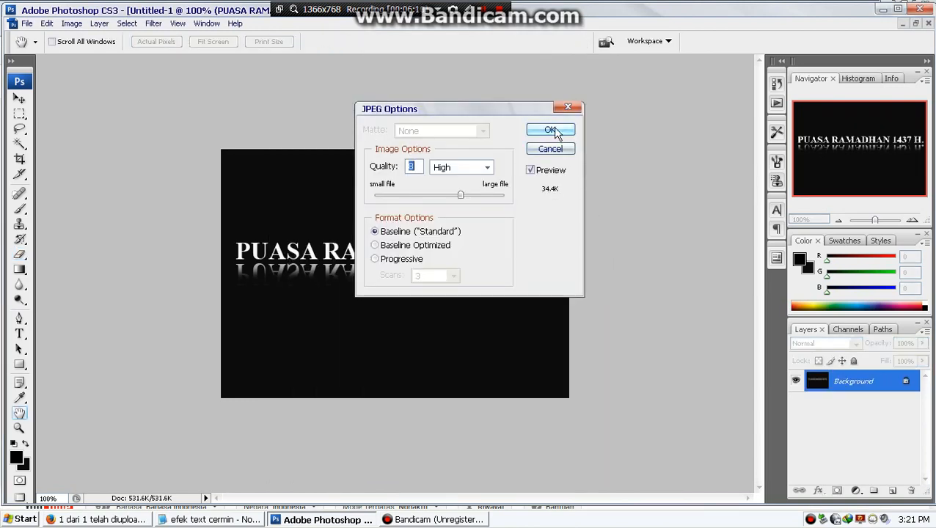
left_click(550, 130)
- Switch to the Notepad notes and read the closing remarks below instruction 16
left_click(220, 519)
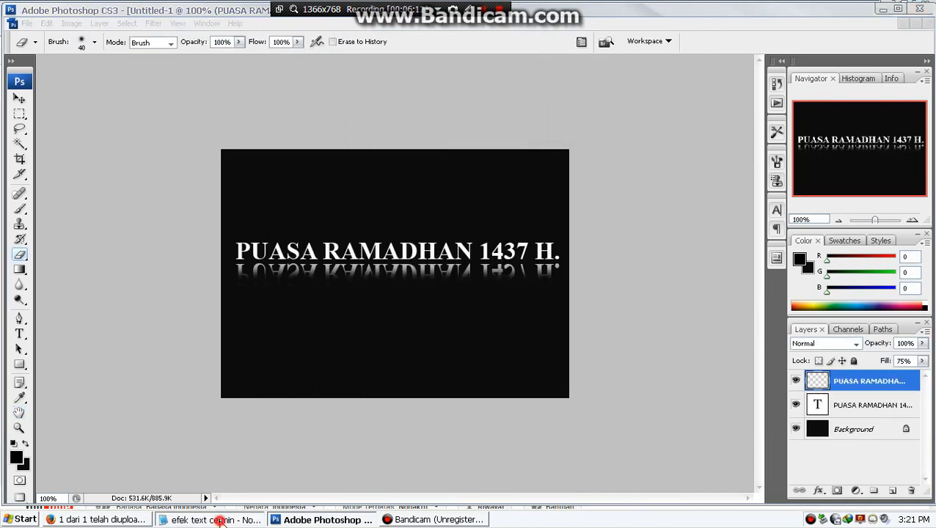
key("Down")
key("Down")
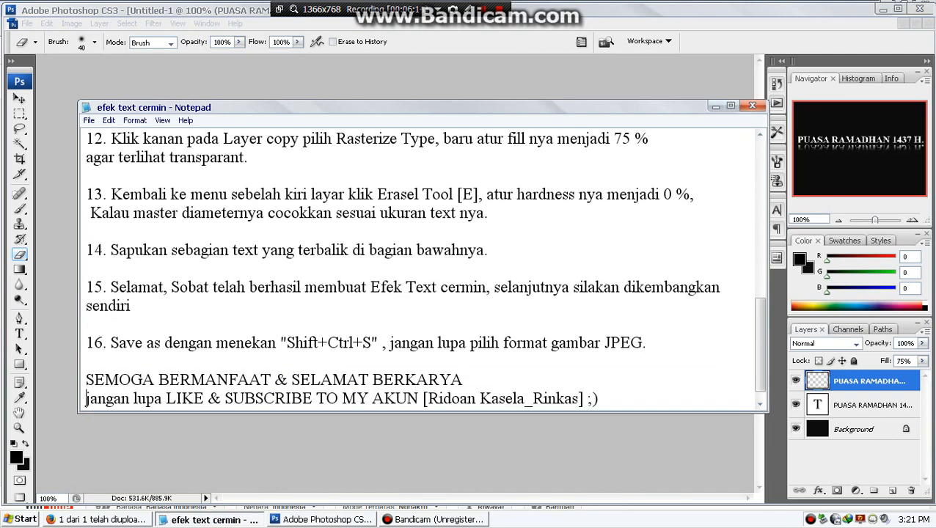
left_click_drag(86, 379, 470, 380)
left_click(479, 380)
left_click(631, 407)
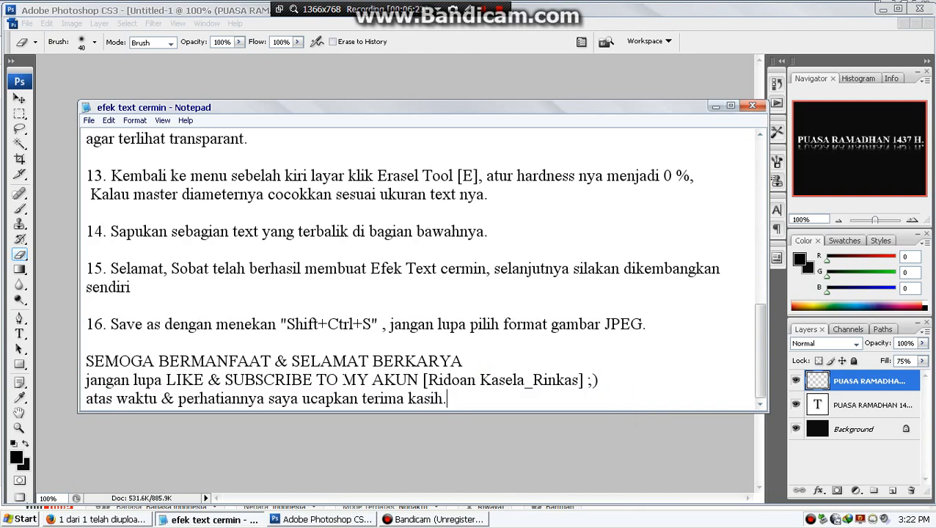
left_click_drag(427, 379, 579, 380)
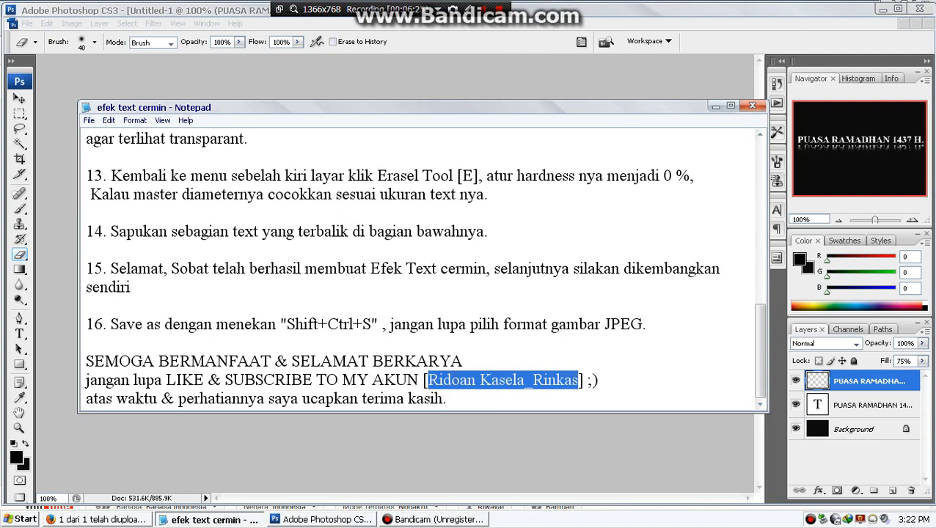
left_click(613, 382)
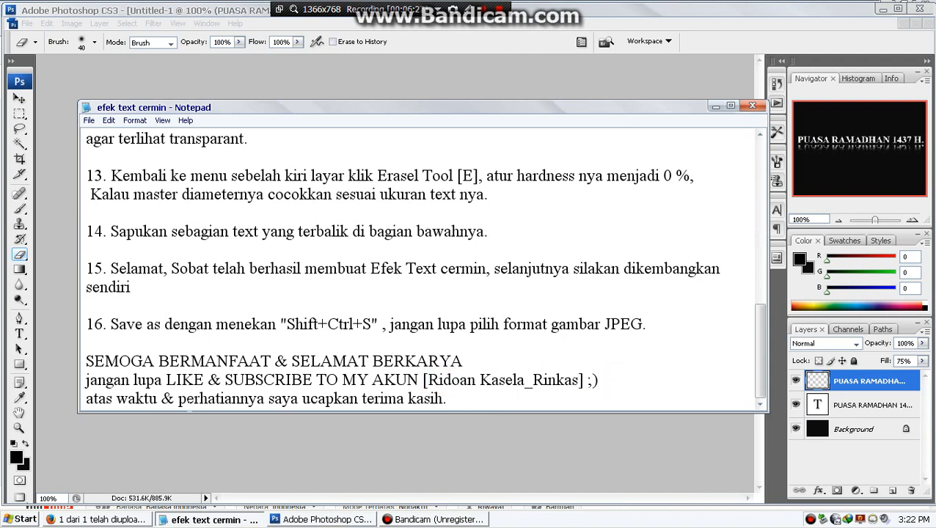
- Return from the notes to Photoshop, activate the Move tool and select the Background layer
left_click_drag(361, 397, 446, 398)
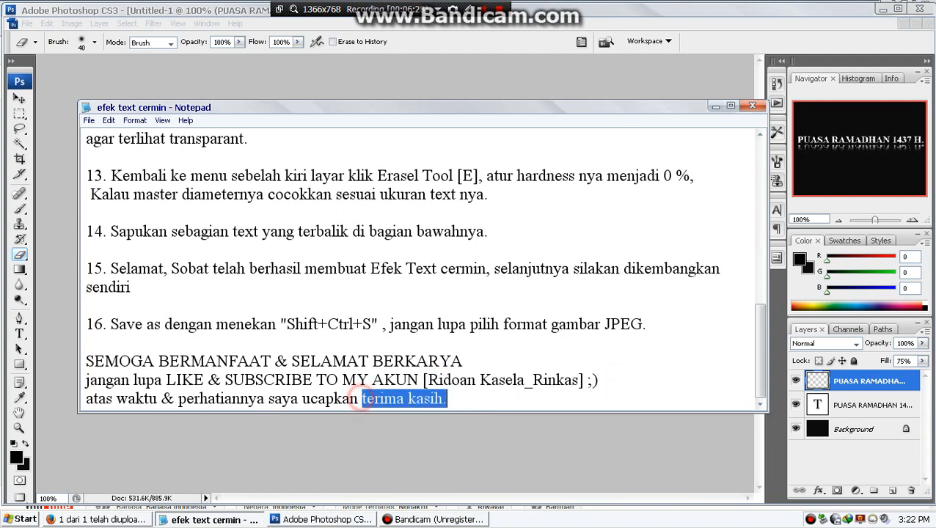
left_click(463, 396)
left_click(479, 440)
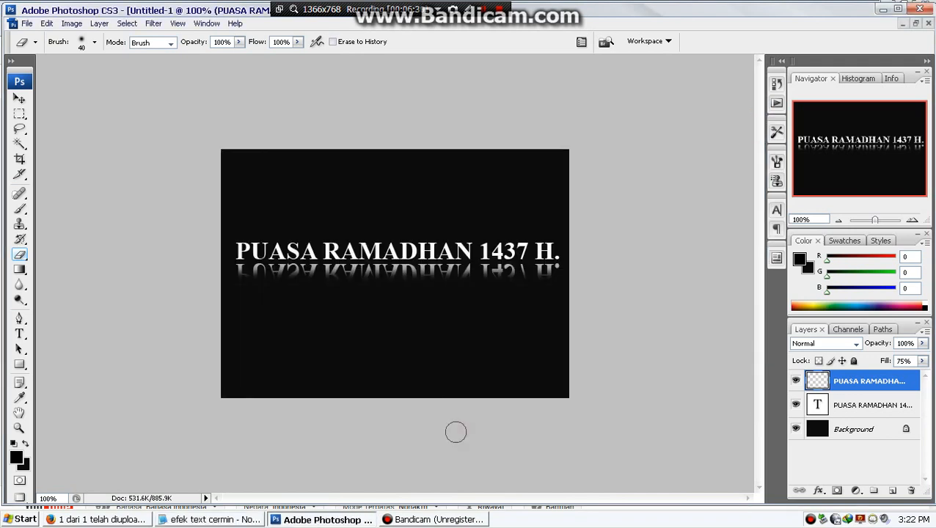
left_click(20, 98)
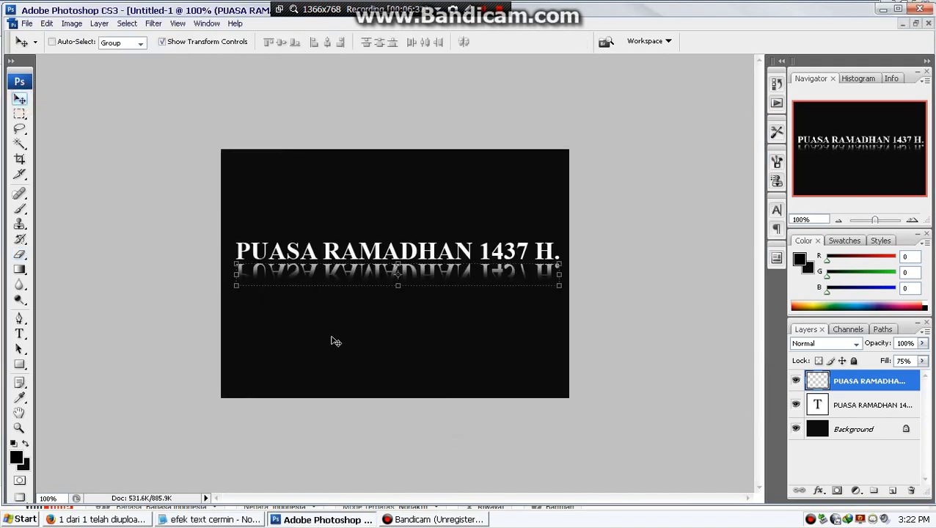
left_click(836, 432)
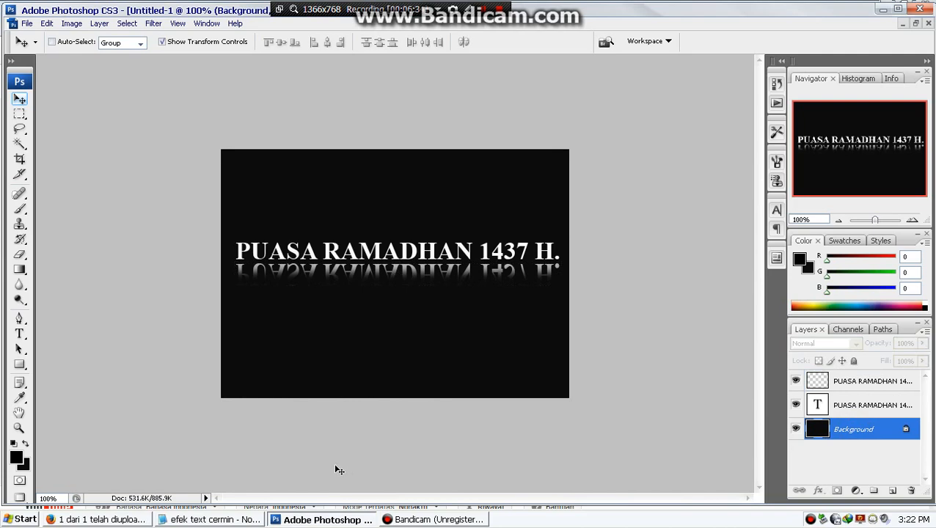
- Open the saved JPEG "efek text cermin" from My Documents in the Windows picture viewer and enlarge it to check the result
key("super+e")
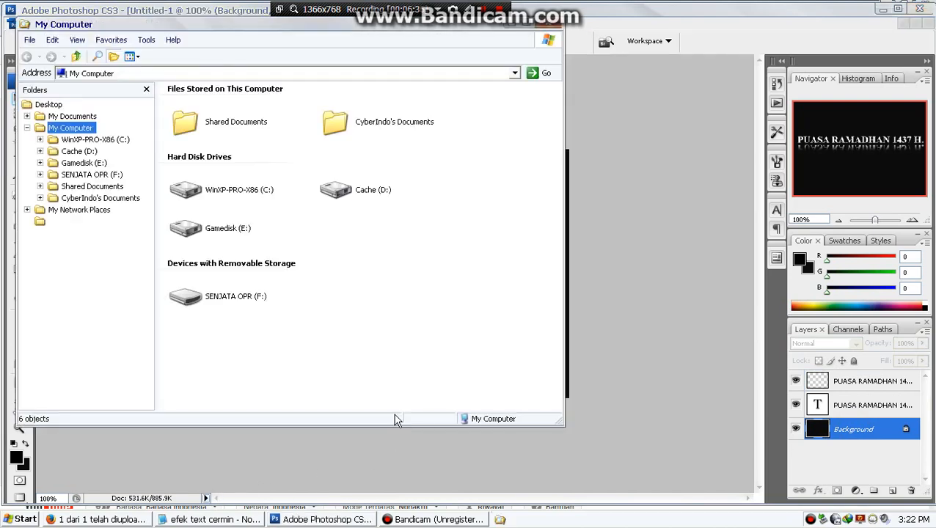
left_click(72, 116)
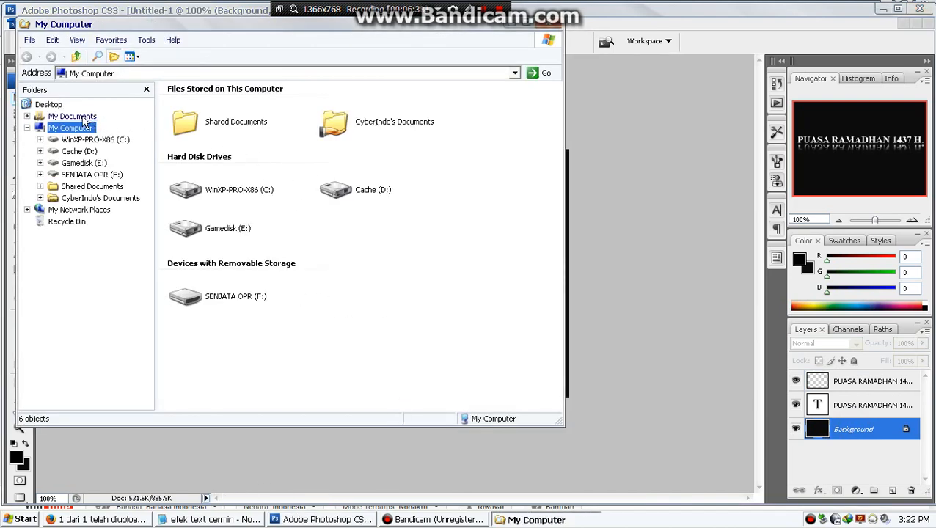
double_click(223, 216)
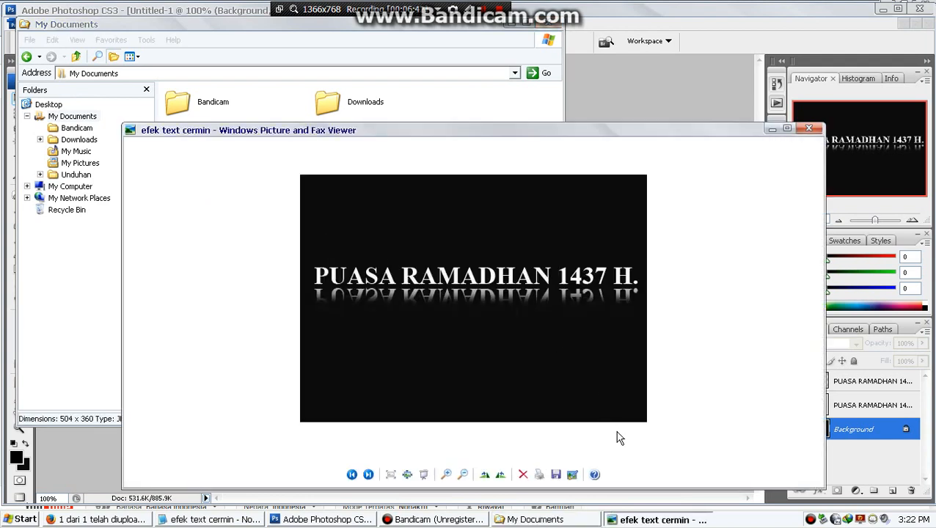
left_click(447, 474)
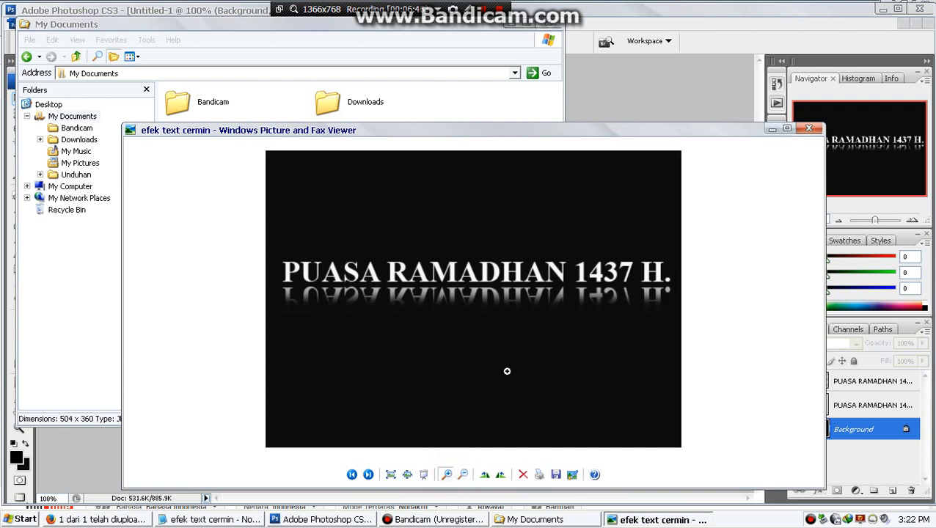